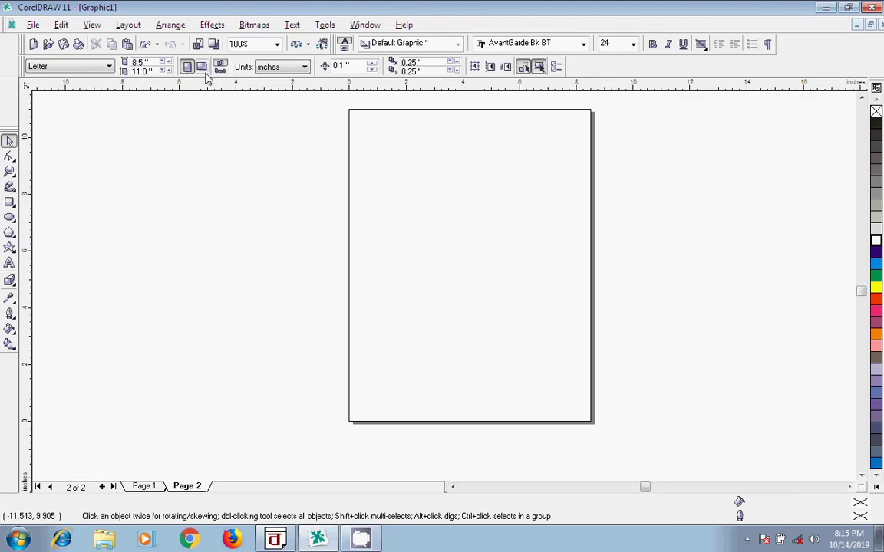
Set the page orientation to landscape
{"action": "left_click", "coordinate": [202, 67]}
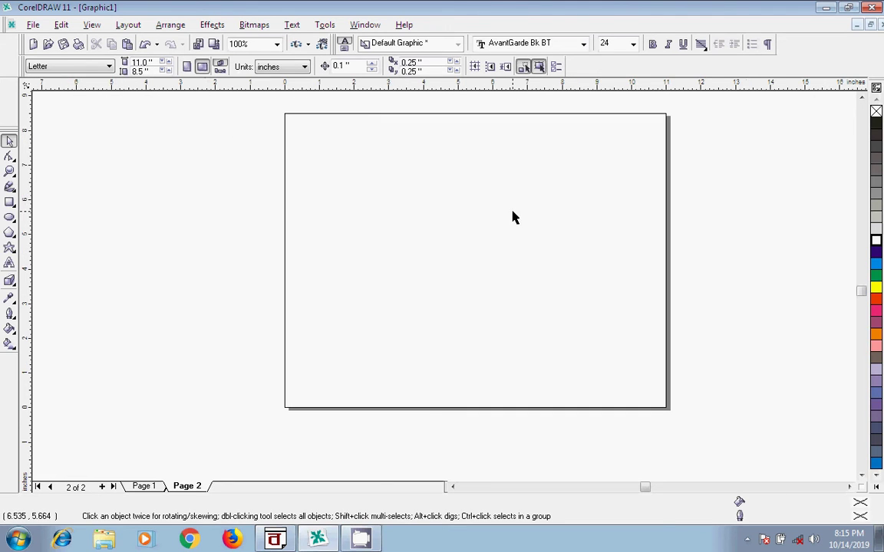
Draw a rectangle about 10.7 by 6.9 inches over the upper part of the page and fill it with yellow
{"action": "left_click", "coordinate": [9, 202]}
{"action": "left_click_drag", "start_coordinate": [295, 120], "coordinate": [666, 359]}
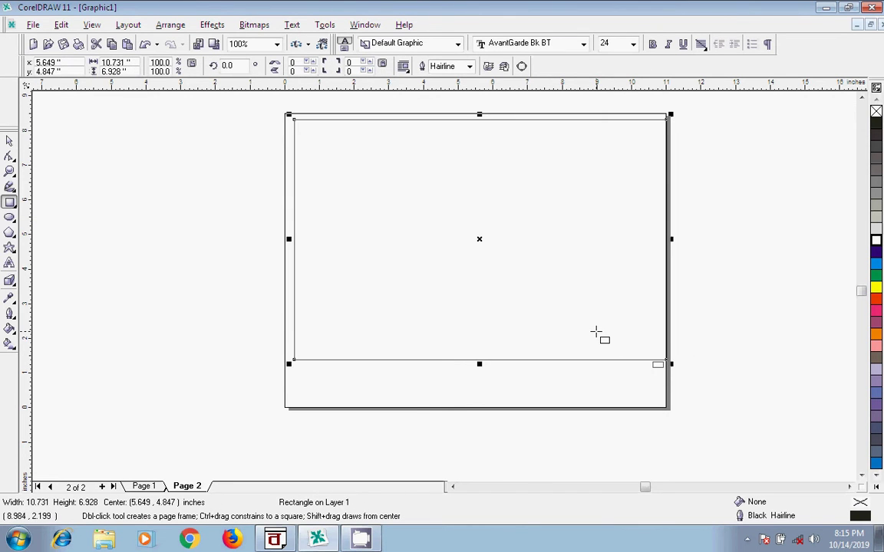
{"action": "left_click", "coordinate": [876, 298]}
{"action": "left_click", "coordinate": [876, 288]}
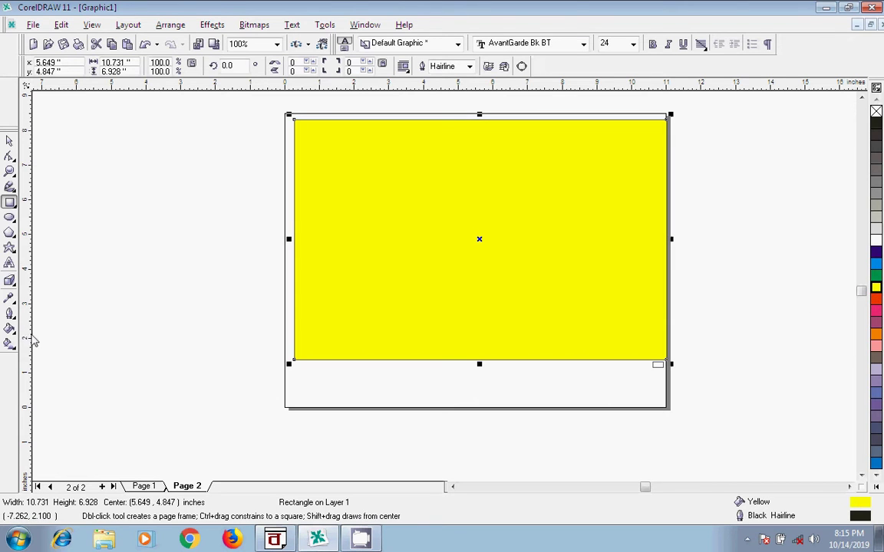
Give the rectangle a linear two-color fountain fill from yellow to red
{"action": "left_click", "coordinate": [9, 328]}
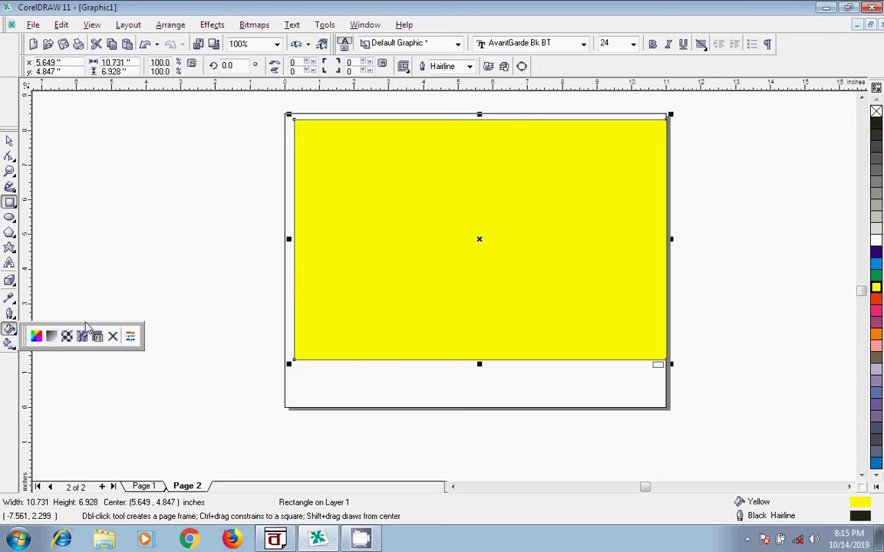
{"action": "left_click", "coordinate": [51, 337]}
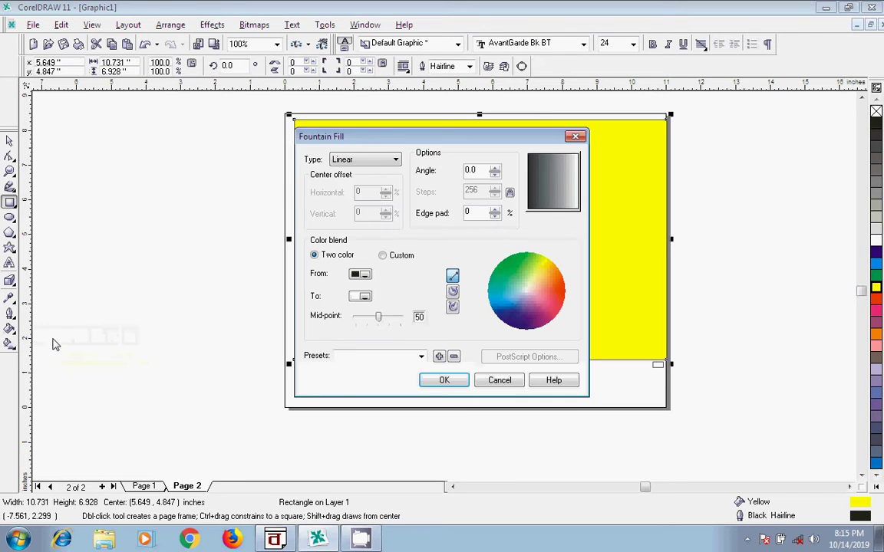
{"action": "left_click", "coordinate": [360, 275]}
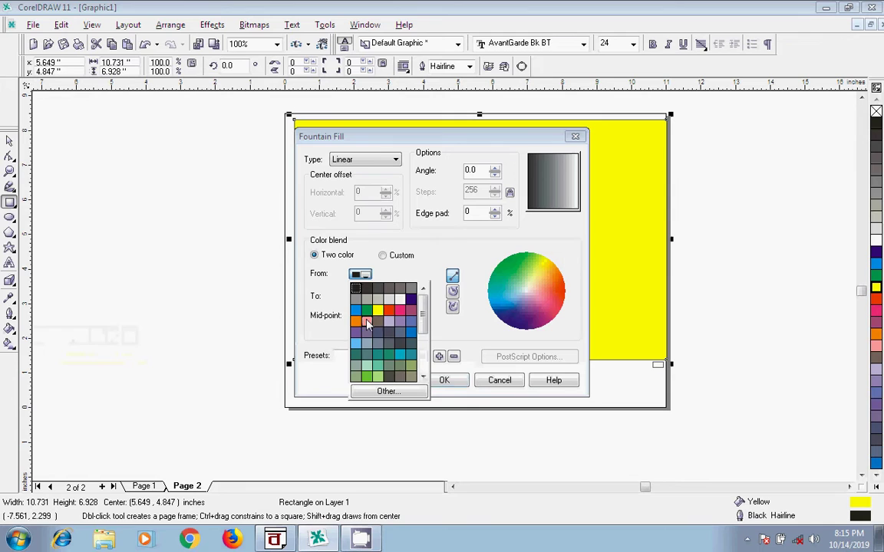
{"action": "left_click", "coordinate": [378, 310]}
{"action": "left_click", "coordinate": [360, 296]}
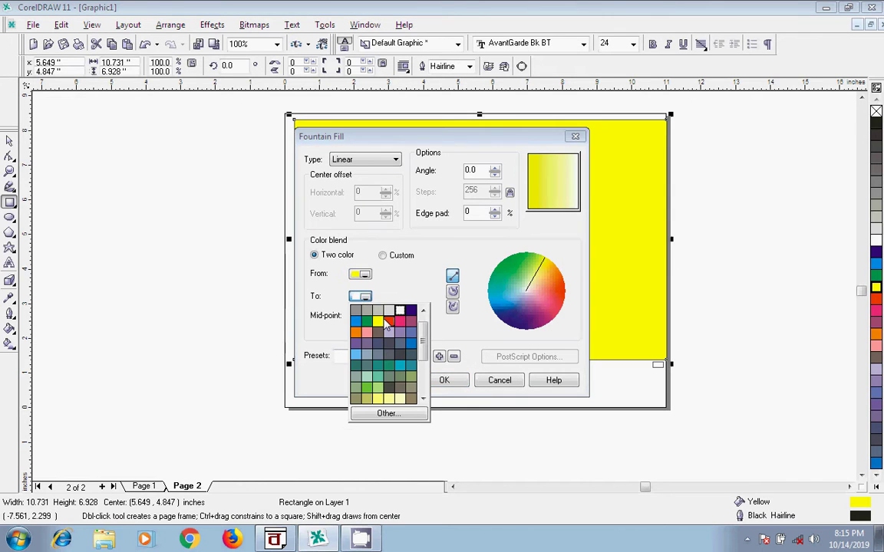
{"action": "left_click", "coordinate": [388, 331]}
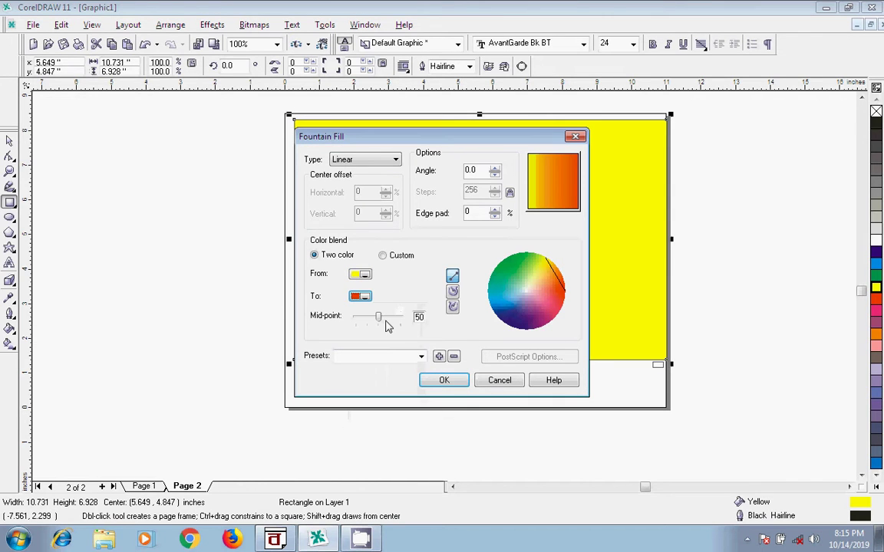
{"action": "left_click", "coordinate": [443, 380]}
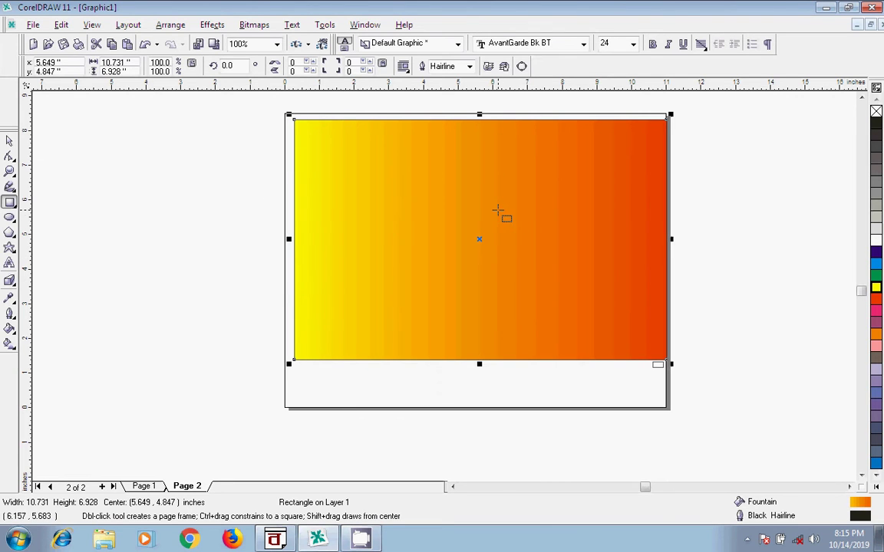
Apply the Cymbal texture fill from the Samples 9 library to the rectangle
{"action": "left_click", "coordinate": [9, 329]}
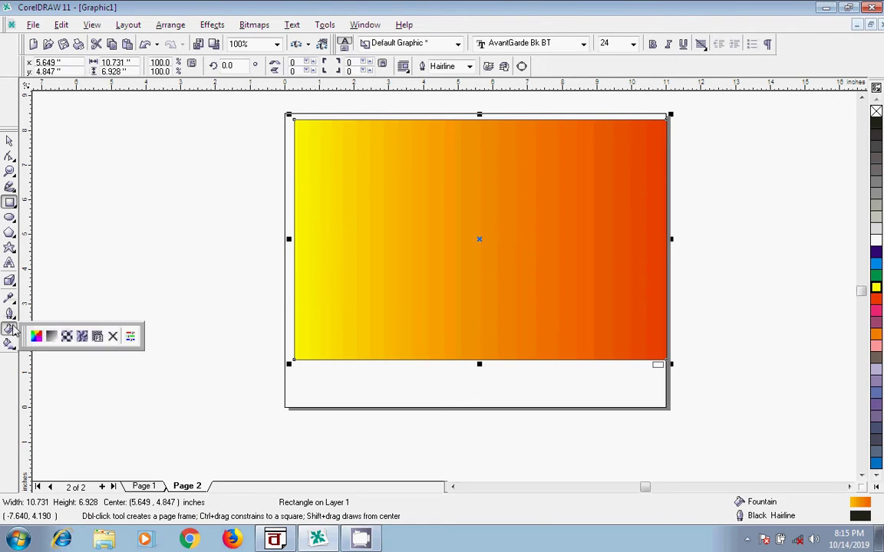
{"action": "left_click", "coordinate": [85, 337]}
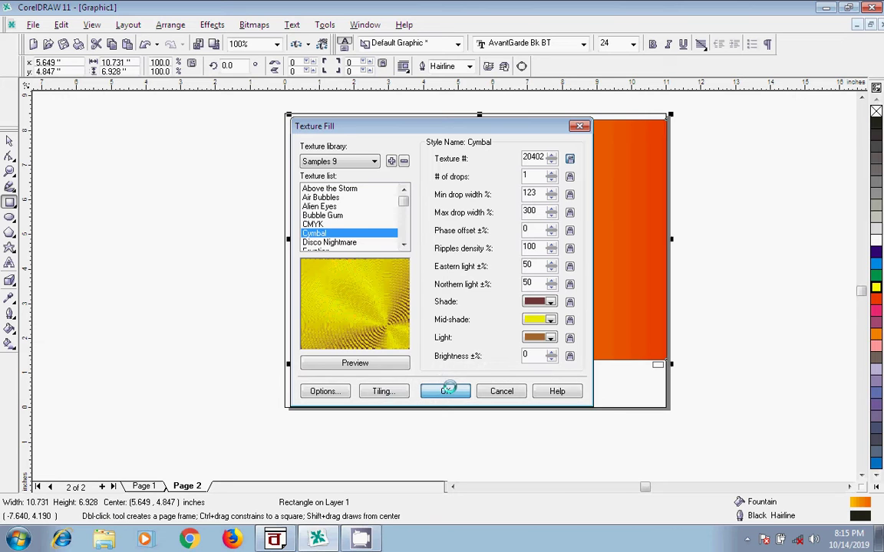
{"action": "left_click", "coordinate": [448, 390]}
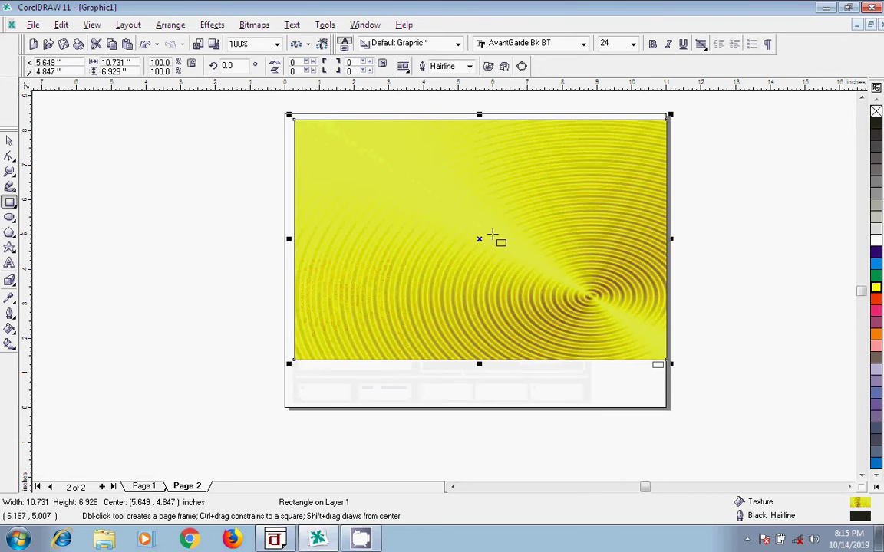
Delete the textured rectangle from the page
{"action": "left_click", "coordinate": [9, 140]}
{"action": "left_click_drag", "start_coordinate": [259, 113], "coordinate": [706, 408]}
{"action": "key", "text": "Delete"}
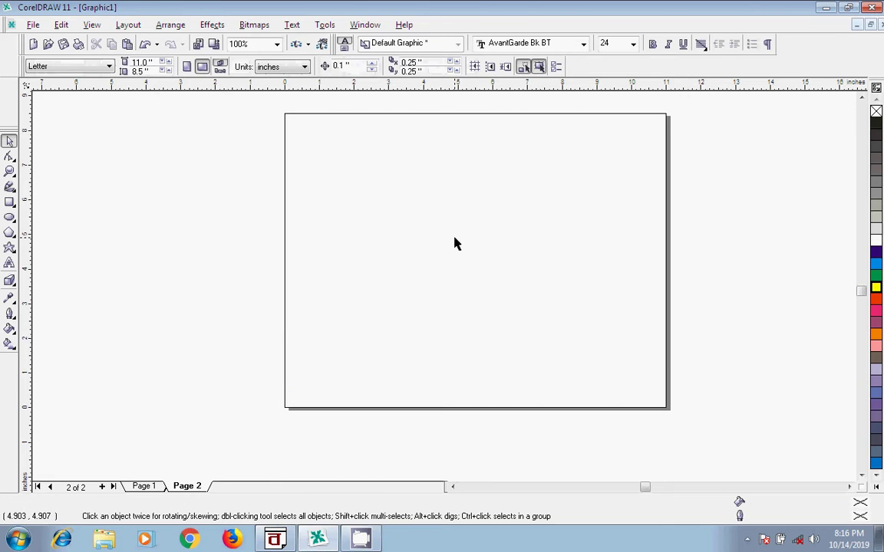
Import the green landscape picture with the bare tree from the PHOTO folder and place it about 10.9 by 6.8 inches at the page's upper edge
{"action": "left_click", "coordinate": [198, 43]}
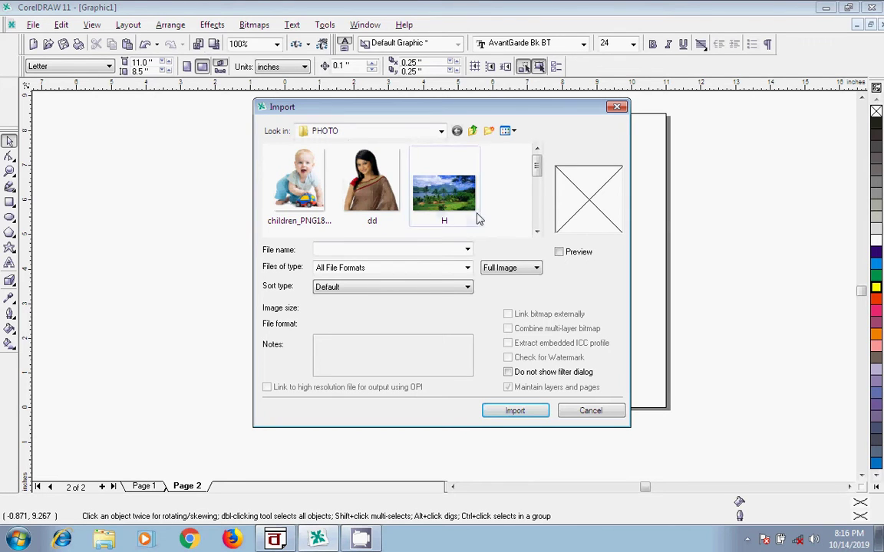
{"action": "left_click", "coordinate": [537, 232]}
{"action": "left_click", "coordinate": [537, 232]}
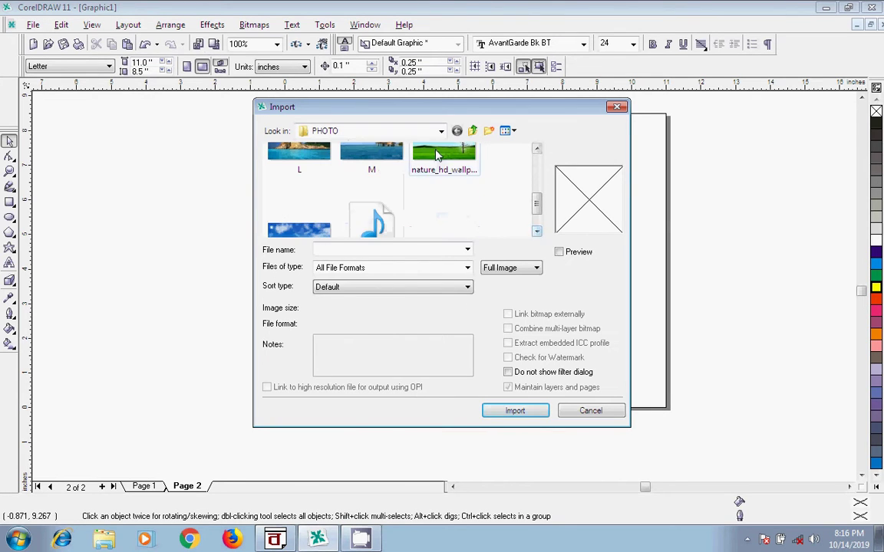
{"action": "left_click", "coordinate": [443, 150]}
{"action": "left_click", "coordinate": [515, 410]}
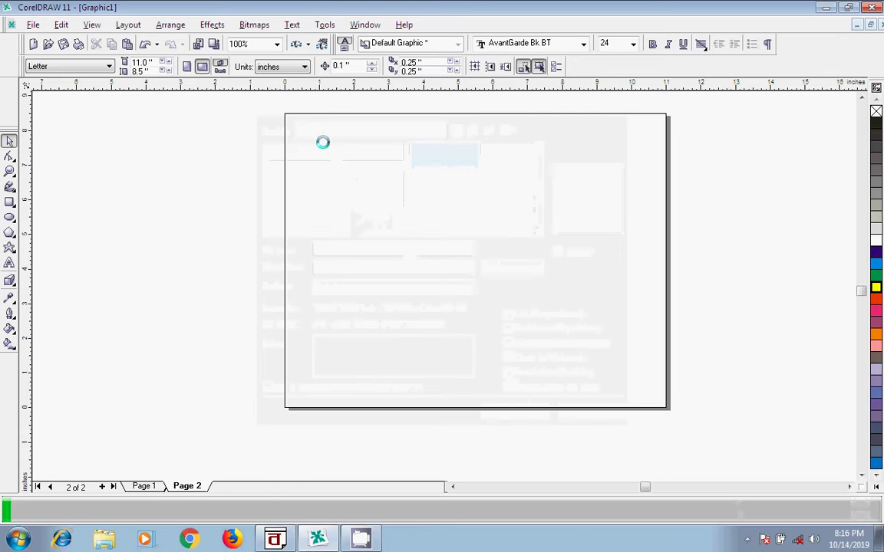
{"action": "left_click_drag", "start_coordinate": [286, 116], "coordinate": [663, 352]}
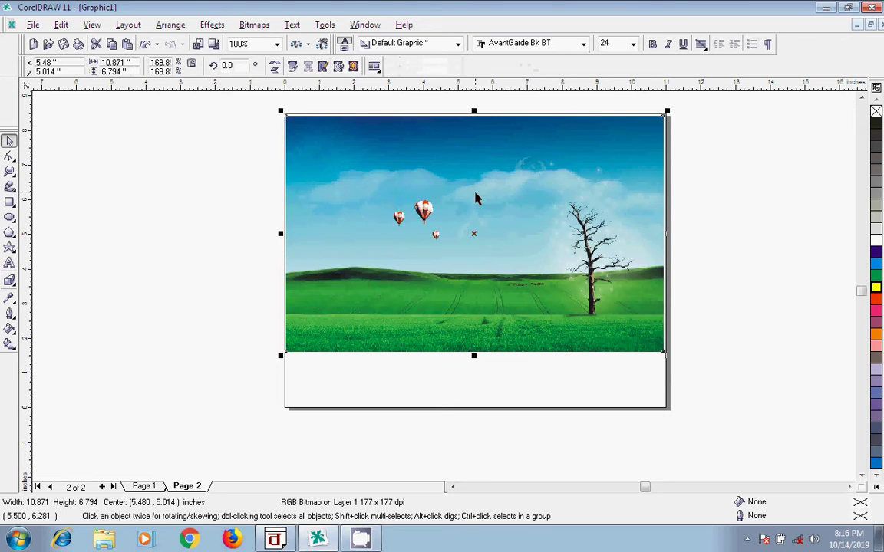
{"action": "scroll", "coordinate": [547, 117], "scroll_direction": "up", "scroll_amount": 1}
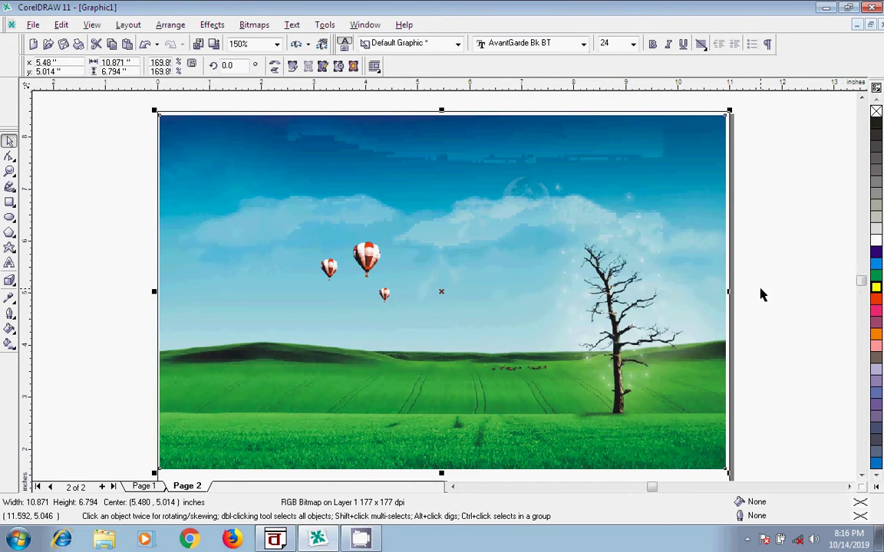
{"action": "left_click", "coordinate": [751, 266]}
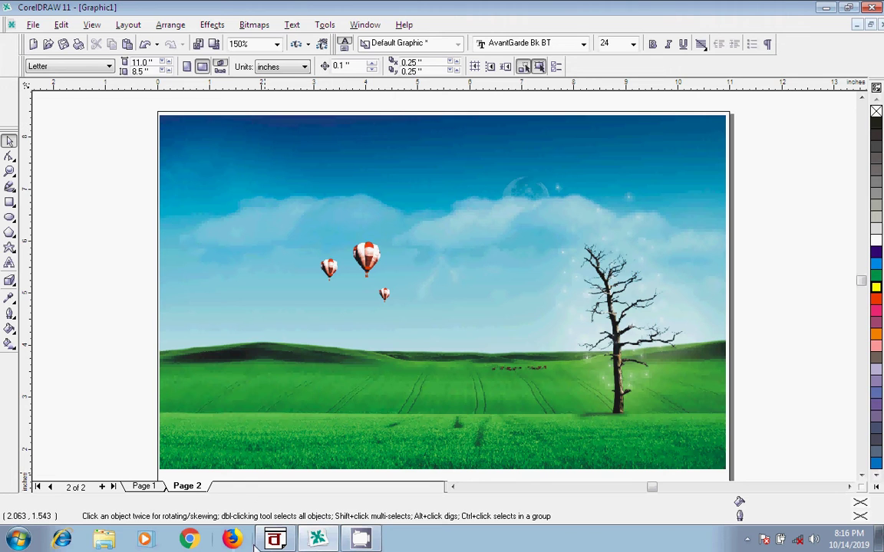
Switch to BanglaWord and copy the first line, "শুভ অন্নপ্রাশন"
{"action": "mouse_move", "coordinate": [274, 539]}
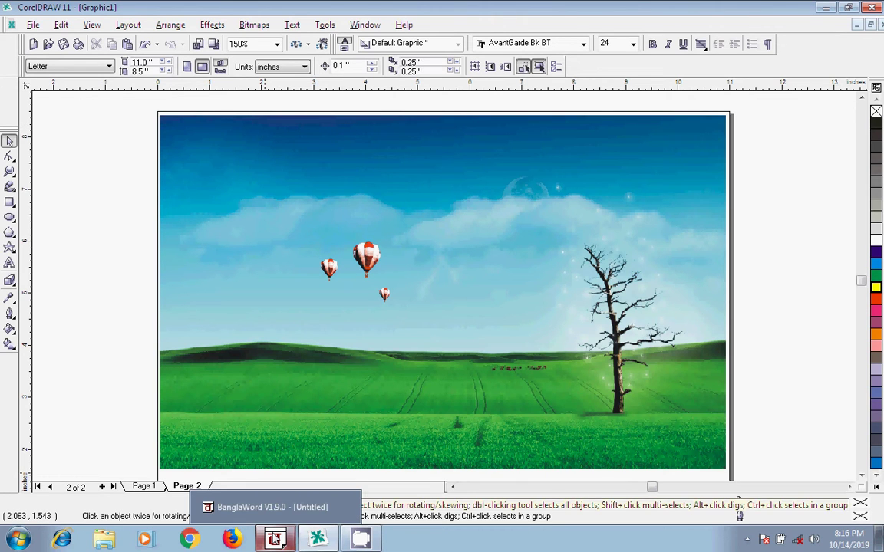
{"action": "left_click", "coordinate": [275, 539]}
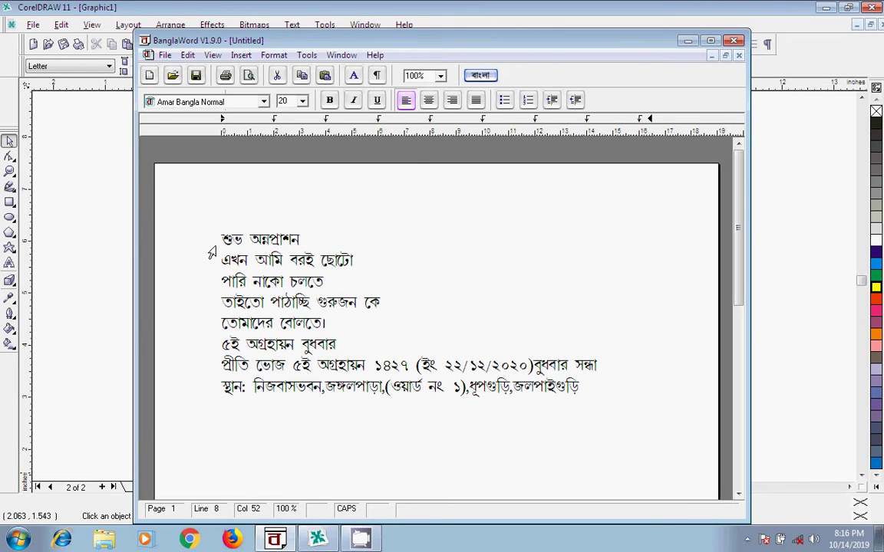
{"action": "left_click_drag", "start_coordinate": [211, 244], "coordinate": [302, 243]}
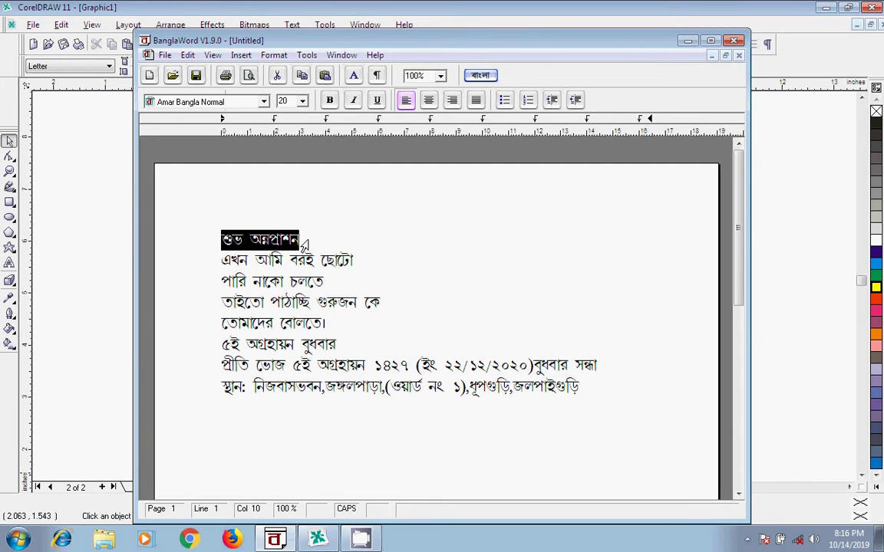
{"action": "right_click", "coordinate": [254, 241]}
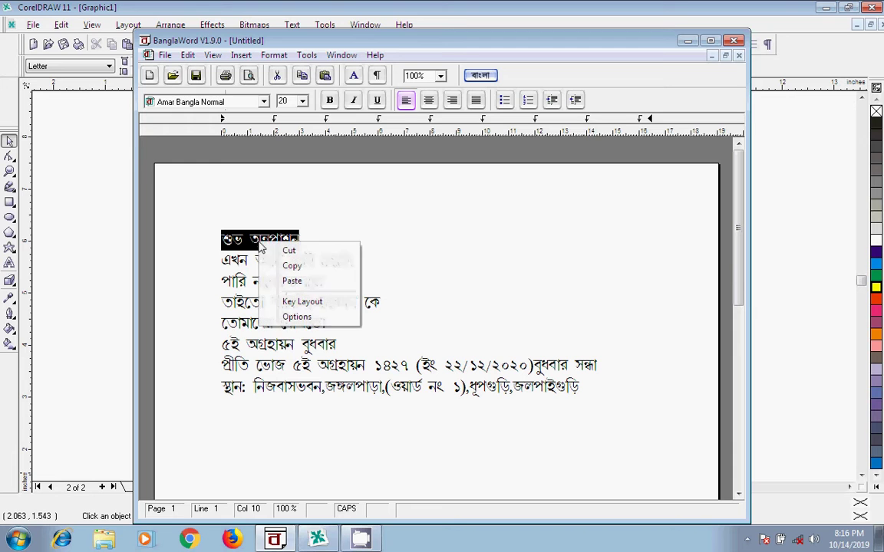
{"action": "left_click", "coordinate": [290, 263]}
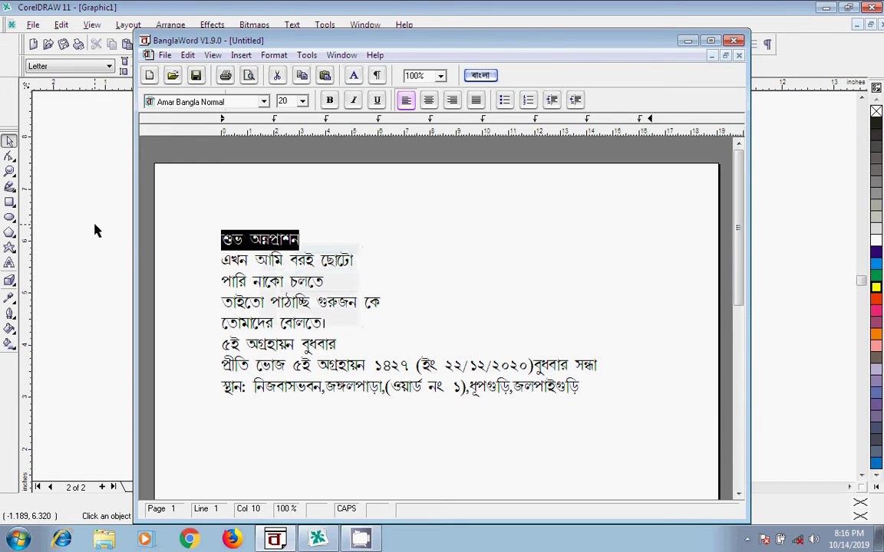
Return to CorelDRAW and paste the copied heading as artistic text on the sky of the picture
{"action": "left_click", "coordinate": [84, 198]}
{"action": "left_click", "coordinate": [9, 263]}
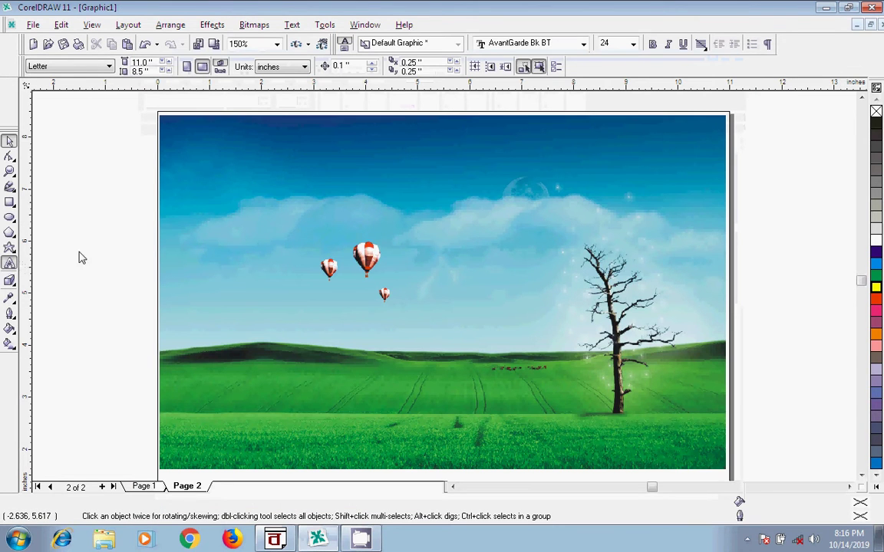
{"action": "left_click", "coordinate": [277, 181]}
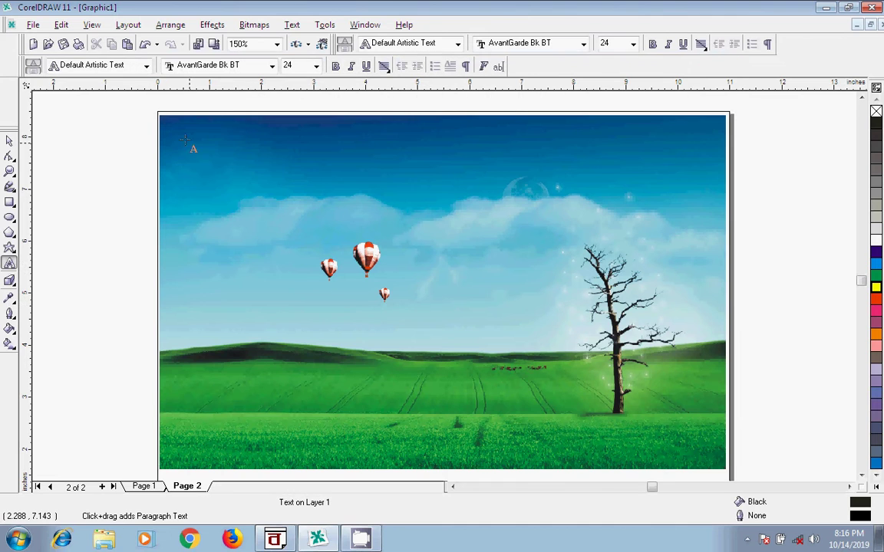
{"action": "left_click", "coordinate": [128, 44]}
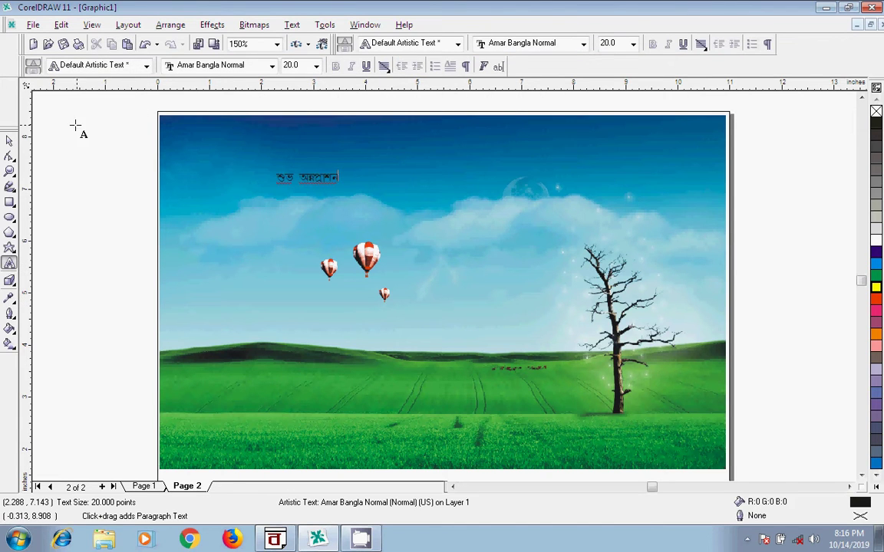
Enlarge the pasted heading to about 92 pt and move it to the upper left corner of the picture
{"action": "left_click", "coordinate": [10, 141]}
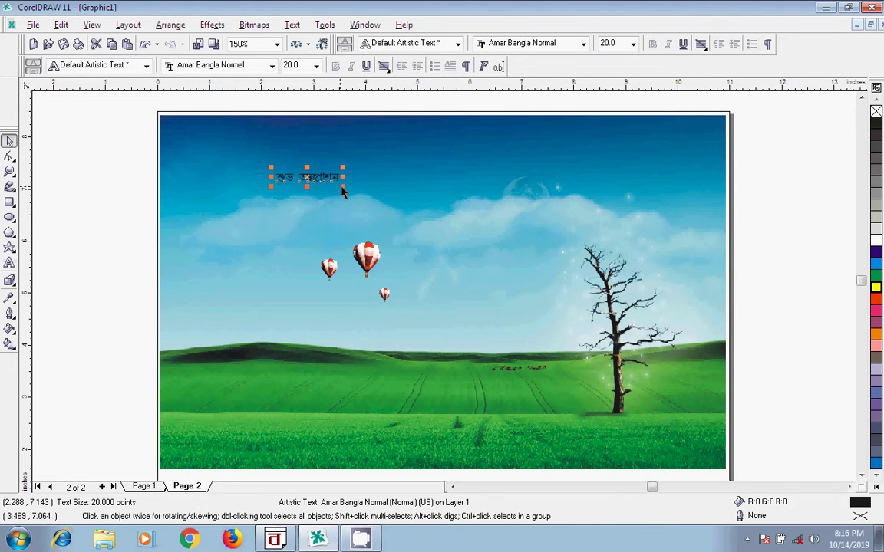
{"action": "left_click_drag", "start_coordinate": [345, 186], "coordinate": [541, 216]}
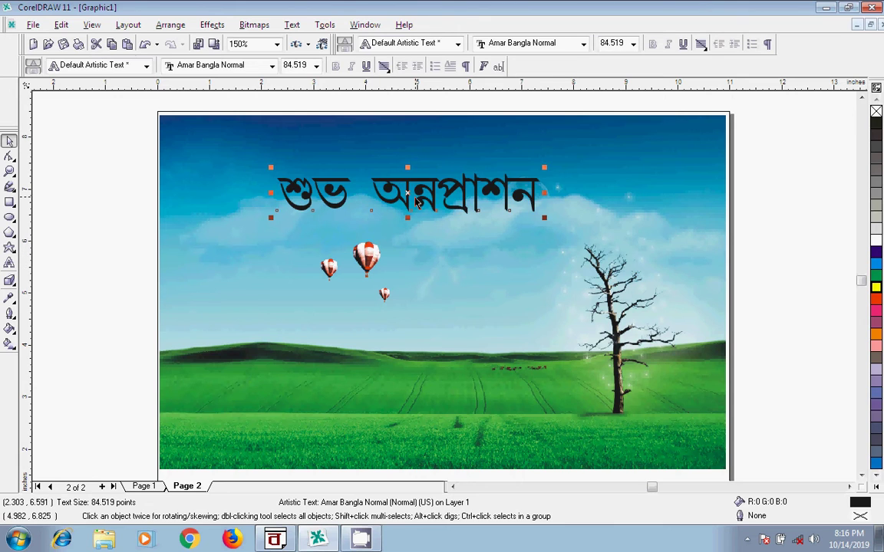
{"action": "left_click_drag", "start_coordinate": [399, 189], "coordinate": [318, 149]}
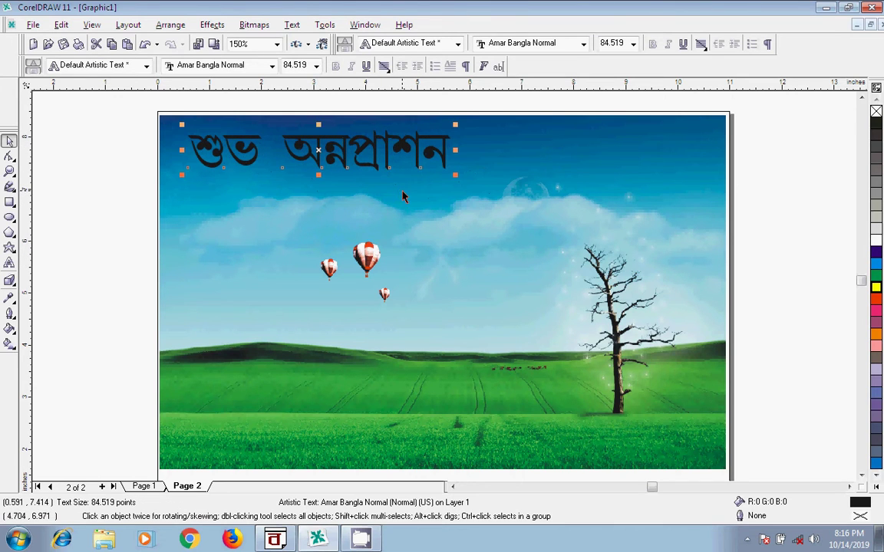
{"action": "left_click_drag", "start_coordinate": [455, 176], "coordinate": [482, 180]}
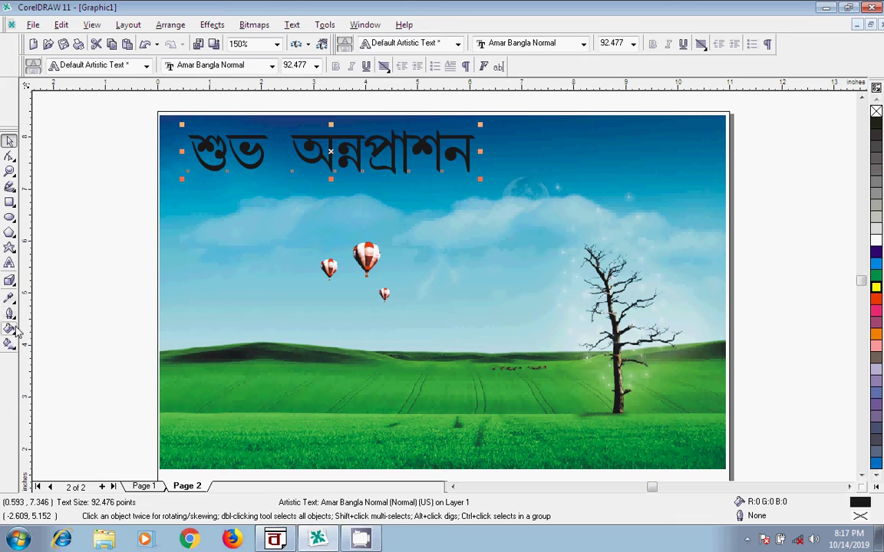
Add a flat drop shadow to the heading, offset about 0.19 inch downward
{"action": "left_click", "coordinate": [14, 283]}
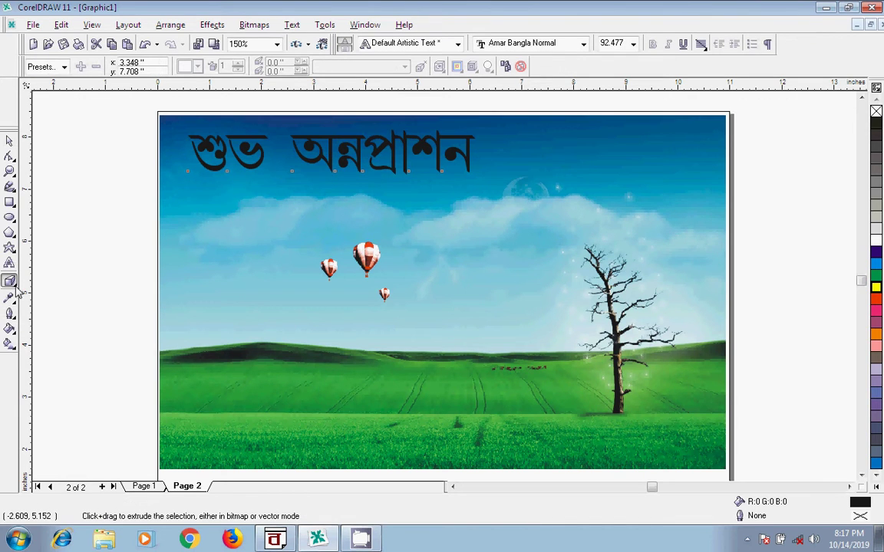
{"action": "left_click", "coordinate": [14, 285]}
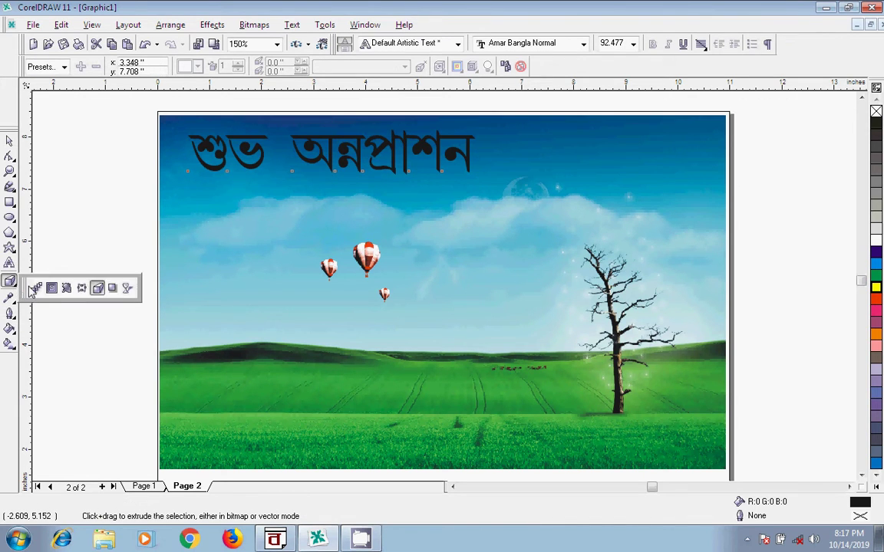
{"action": "left_click", "coordinate": [112, 289]}
{"action": "left_click_drag", "start_coordinate": [335, 148], "coordinate": [331, 182]}
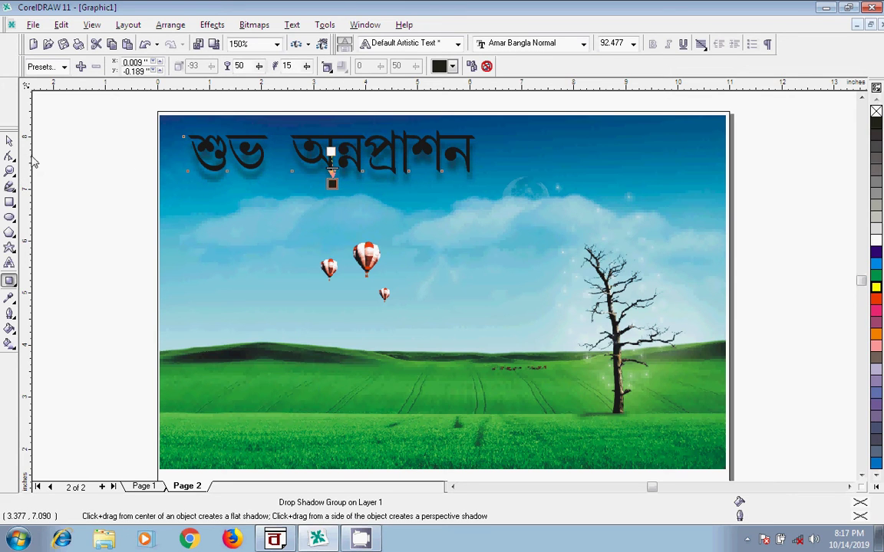
{"action": "left_click", "coordinate": [454, 67]}
{"action": "key", "text": "Escape"}
{"action": "key", "text": "space"}
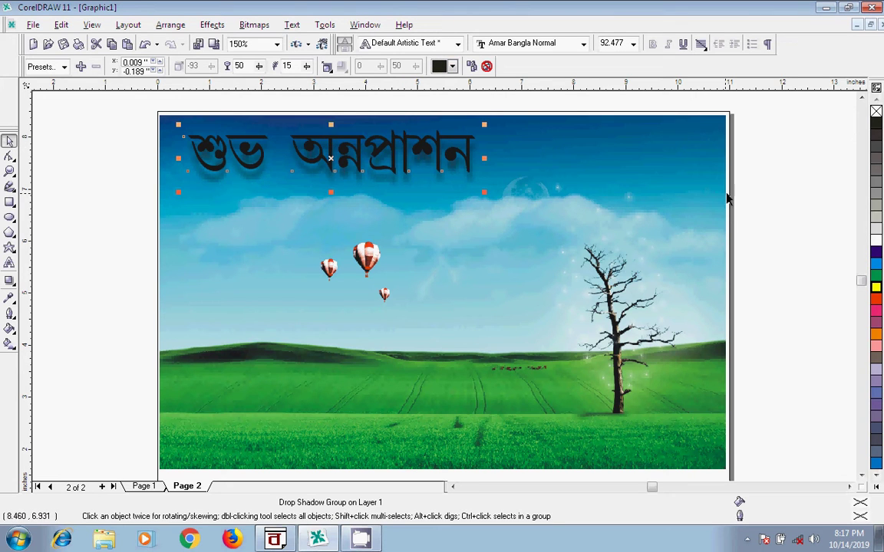
Fill the shadowed heading with yellow and enlarge it slightly towards the lower right
{"action": "left_click", "coordinate": [876, 288]}
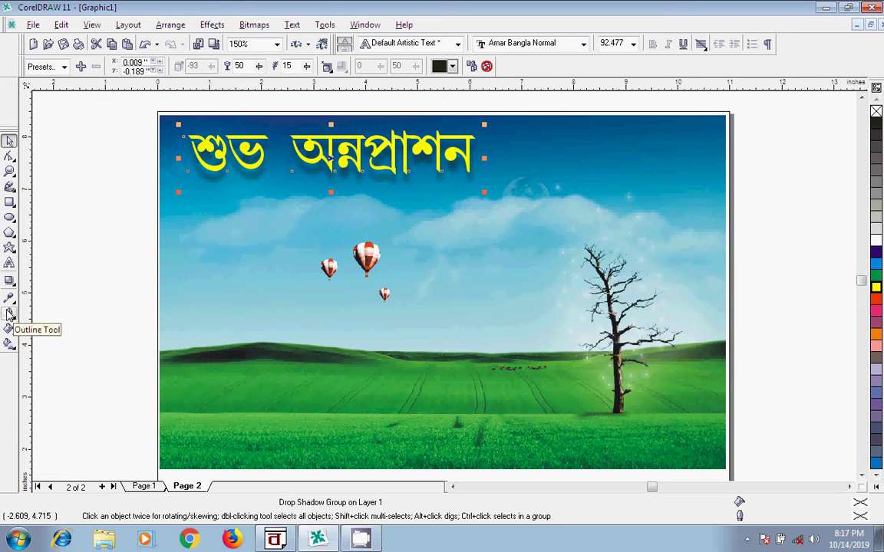
{"action": "left_click", "coordinate": [125, 215]}
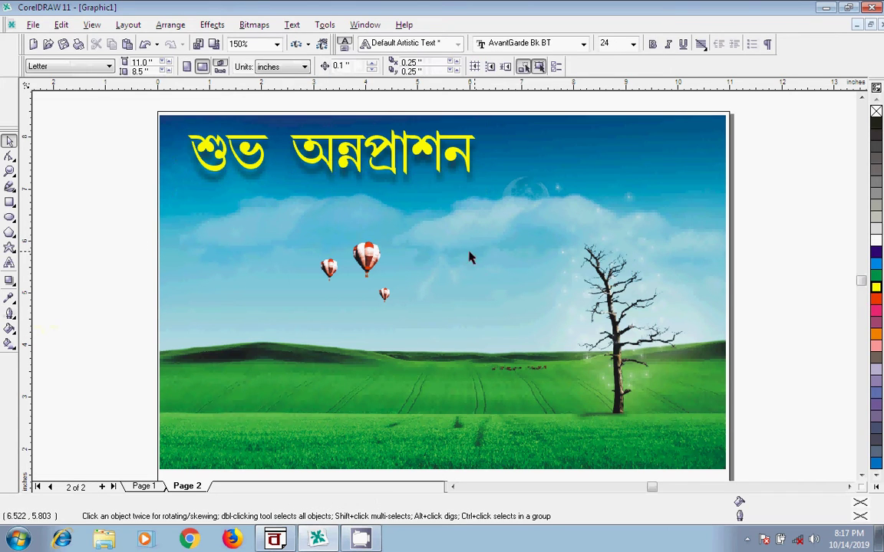
{"action": "left_click", "coordinate": [447, 171]}
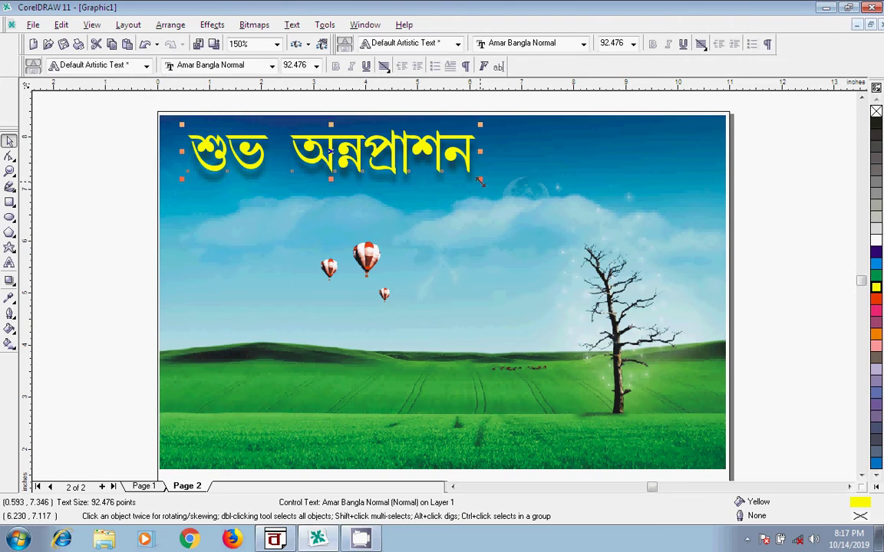
{"action": "left_click_drag", "start_coordinate": [480, 181], "coordinate": [493, 184]}
{"action": "left_click", "coordinate": [169, 185]}
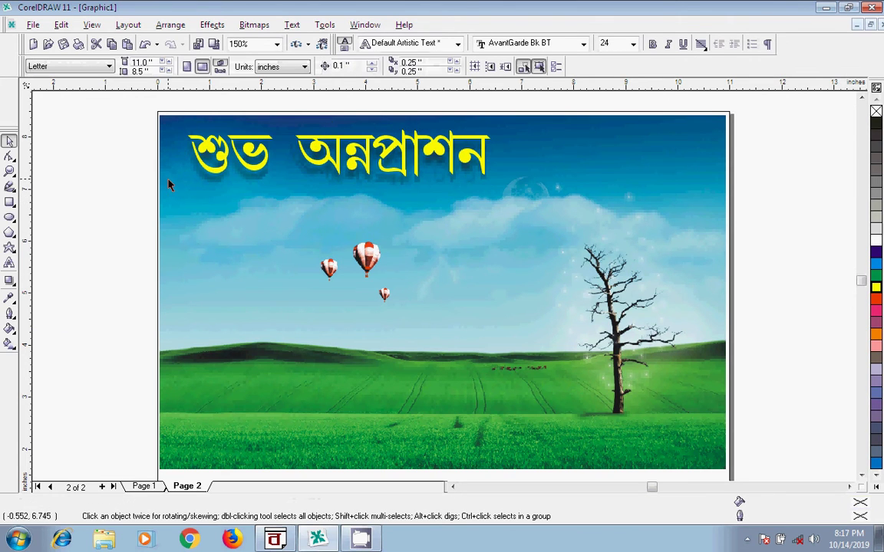
Import the baby picture children_PNG18058 and place it on the grass beside the tree, about 2.95 by 3.70 inches
{"action": "left_click", "coordinate": [198, 44]}
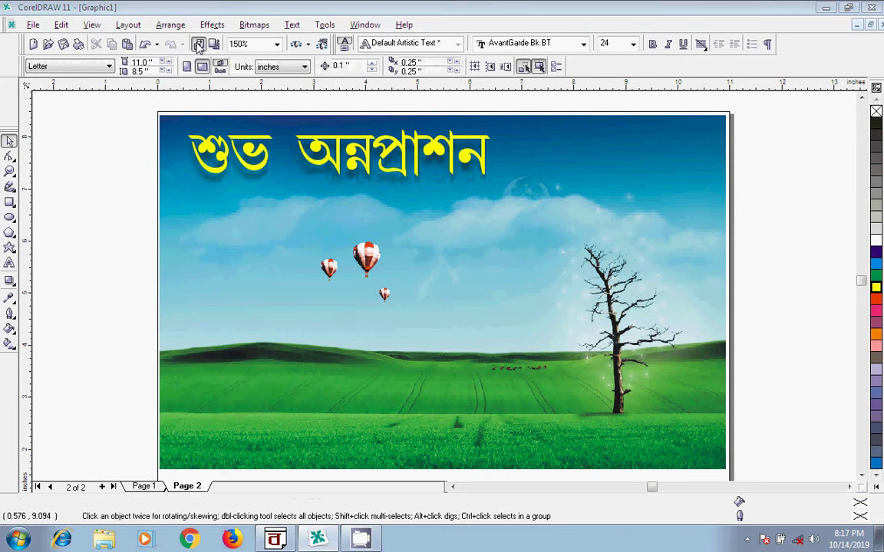
{"action": "left_click", "coordinate": [308, 180]}
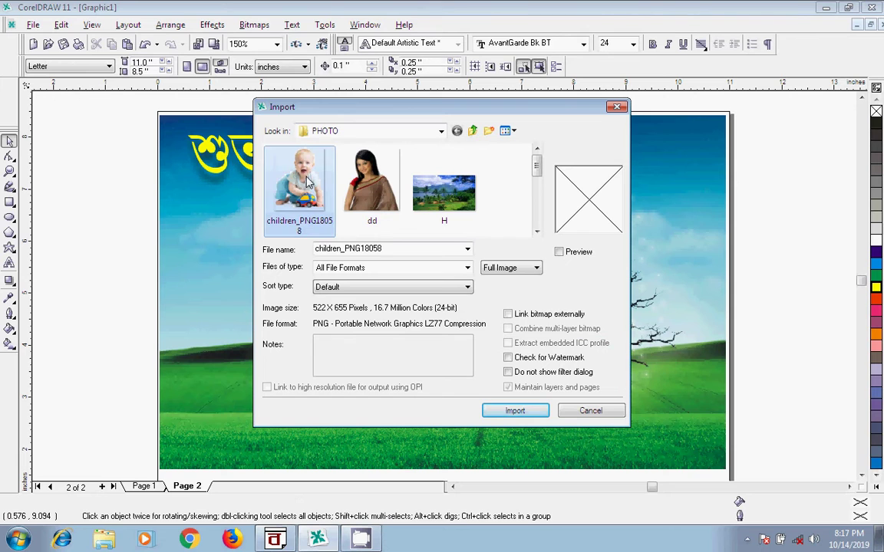
{"action": "left_click", "coordinate": [529, 412]}
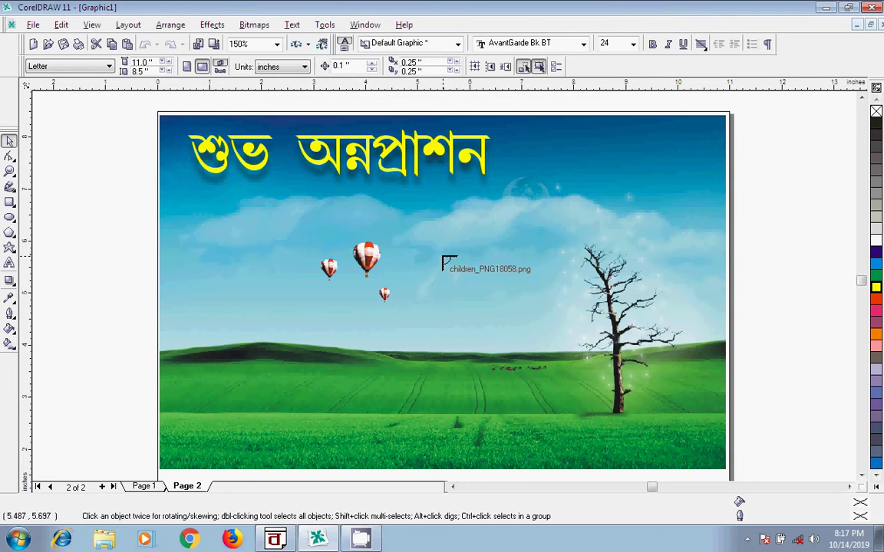
{"action": "left_click_drag", "start_coordinate": [447, 246], "coordinate": [624, 426]}
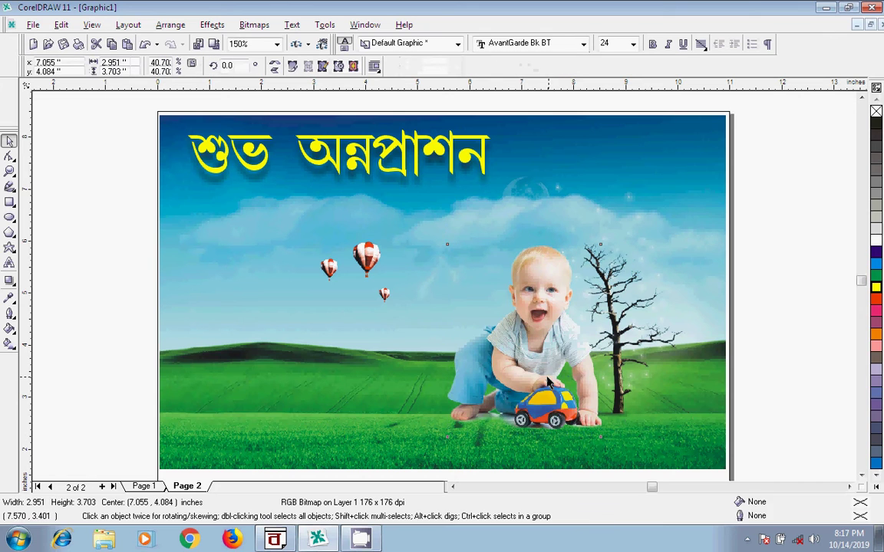
Enlarge the baby picture to about 3.34 by 4.19 inches and move it in front of the tree
{"action": "mouse_move", "coordinate": [551, 377]}
{"action": "left_mouse_down"}
{"action": "mouse_move", "coordinate": [532, 377]}
{"action": "mouse_move", "coordinate": [552, 383]}
{"action": "left_mouse_up"}
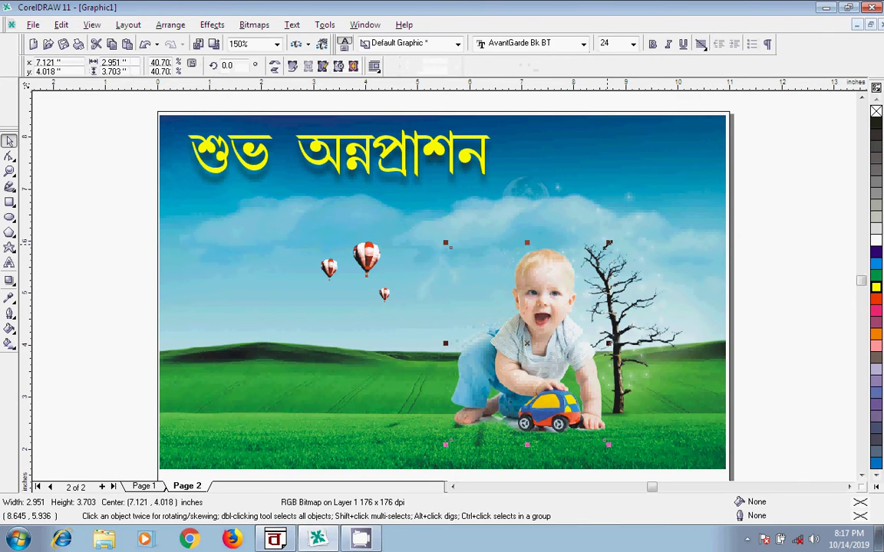
{"action": "left_click_drag", "start_coordinate": [609, 242], "coordinate": [622, 230]}
{"action": "left_click_drag", "start_coordinate": [586, 339], "coordinate": [640, 329]}
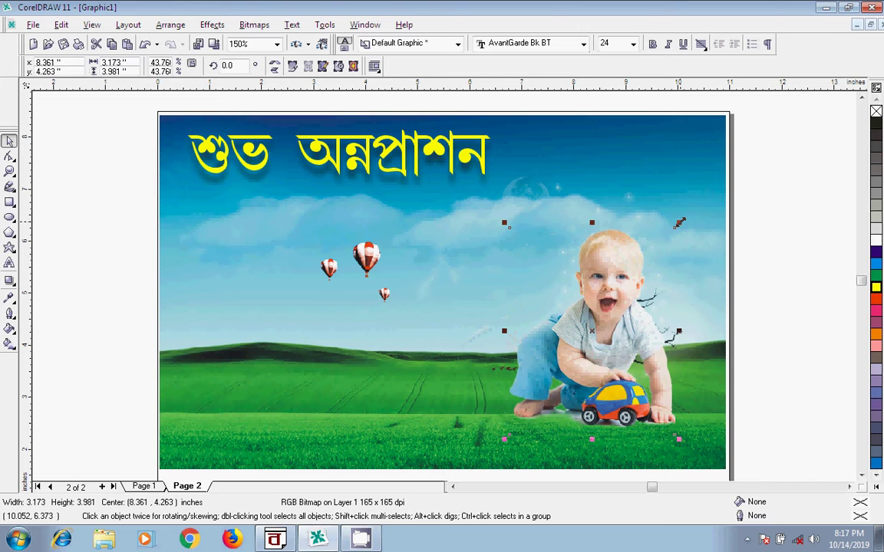
{"action": "mouse_move", "coordinate": [679, 222]}
{"action": "left_mouse_down"}
{"action": "mouse_move", "coordinate": [708, 215]}
{"action": "mouse_move", "coordinate": [688, 212]}
{"action": "left_mouse_up"}
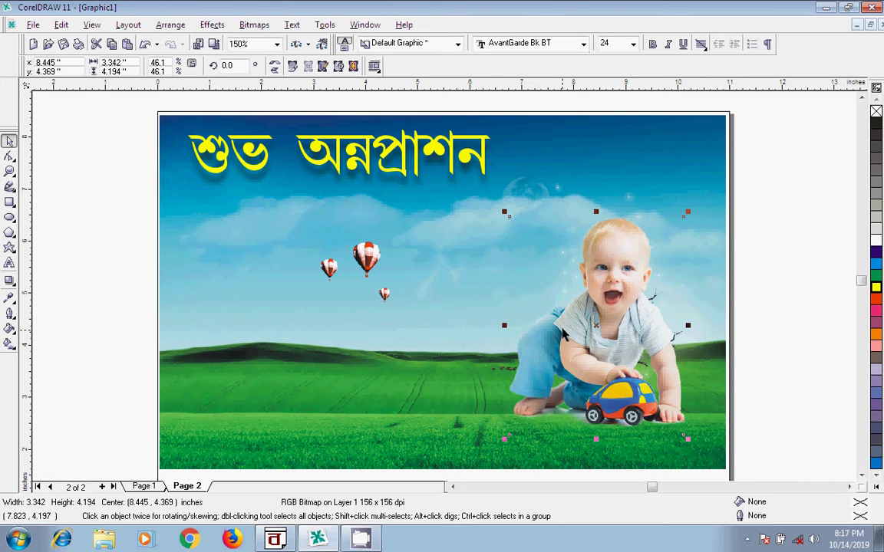
{"action": "left_click", "coordinate": [597, 338]}
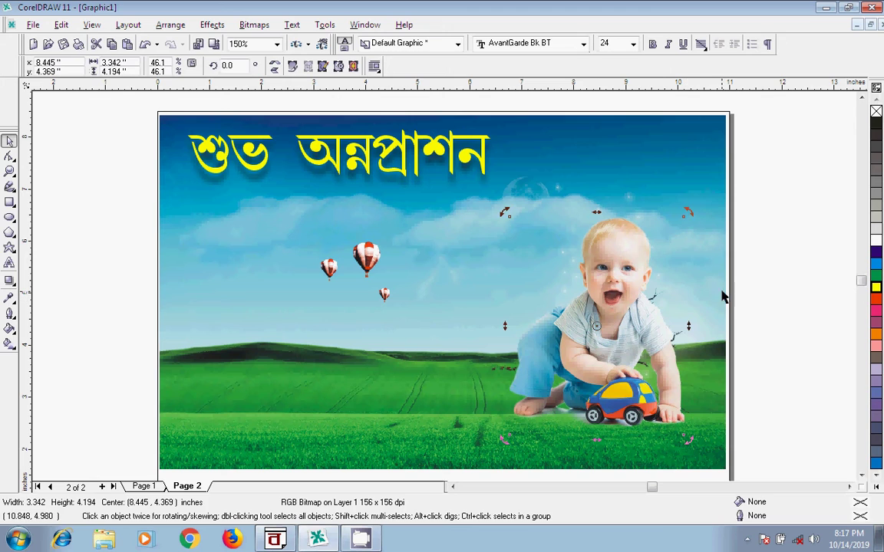
{"action": "key", "text": "Escape"}
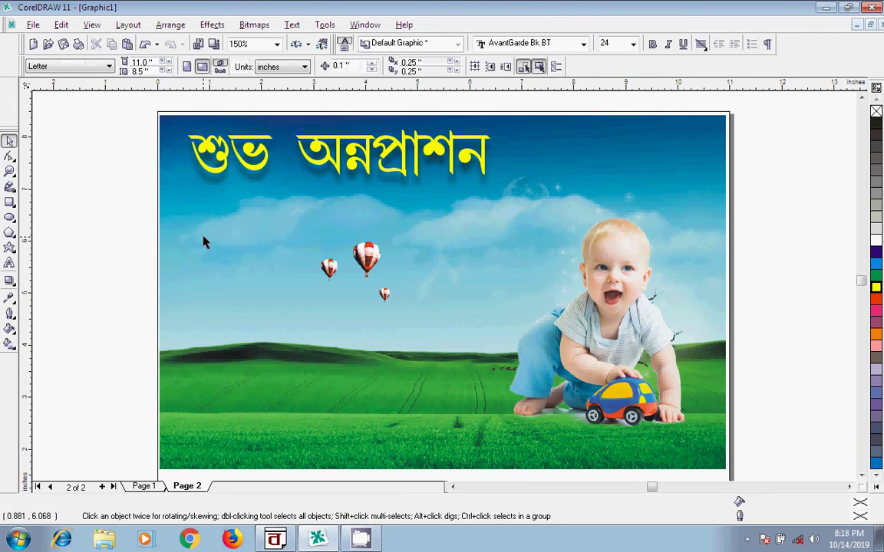
Draw a rounded rectangle about 4.6 by 0.5 inches below the heading and give it a white fill and outline
{"action": "left_click", "coordinate": [9, 202]}
{"action": "left_click_drag", "start_coordinate": [203, 192], "coordinate": [443, 199]}
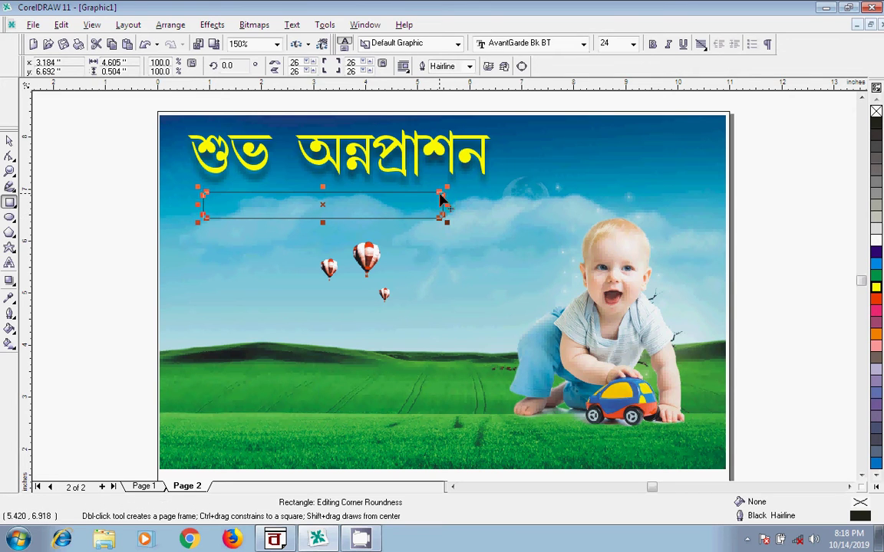
{"action": "left_click", "coordinate": [876, 240]}
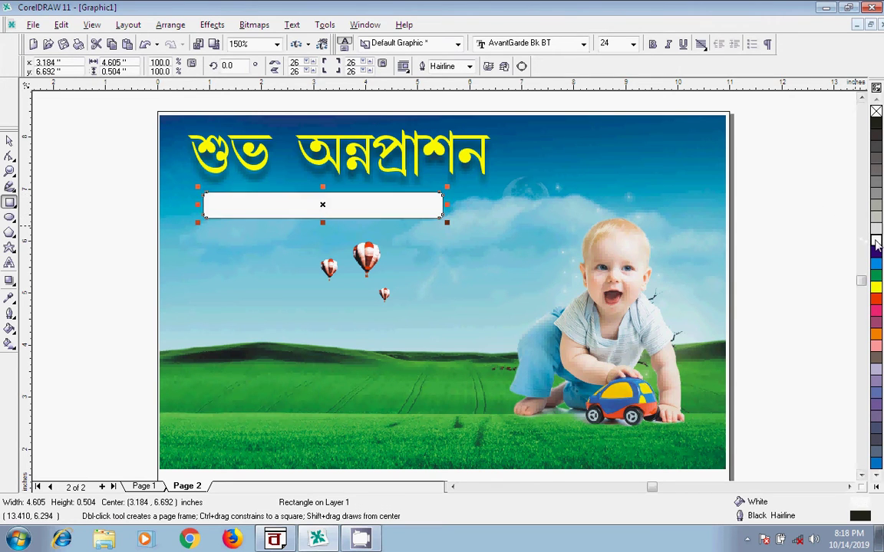
{"action": "right_click", "coordinate": [876, 242]}
{"action": "key", "text": "Escape"}
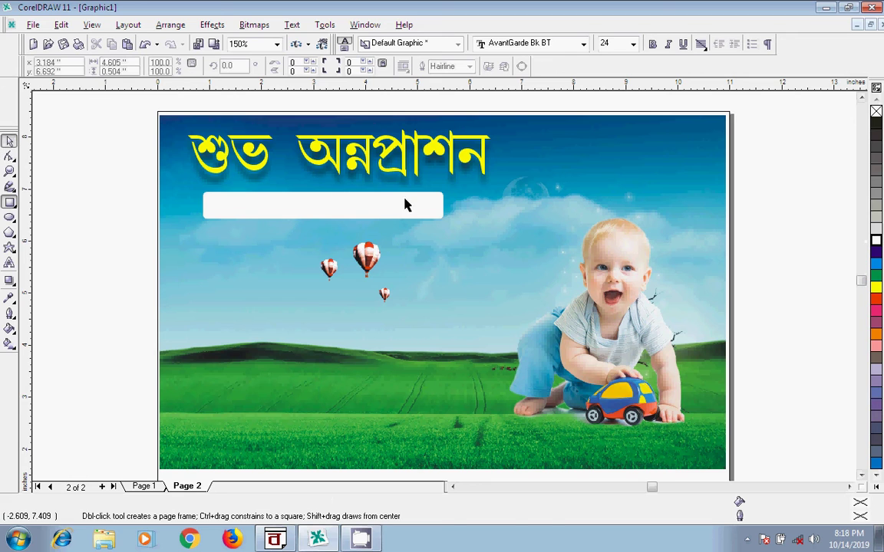
{"action": "key", "text": "space"}
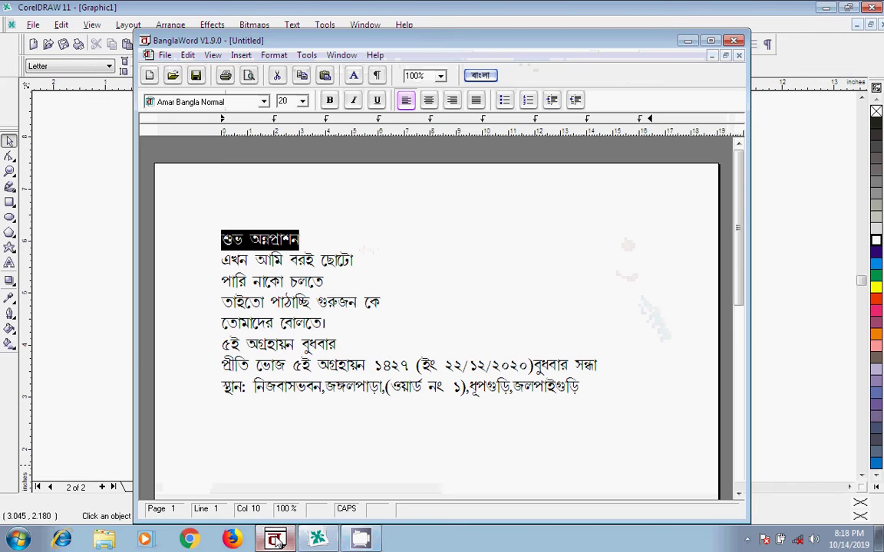
Switch to BanglaWord and copy the date line "৫ই অগ্রহায়ন বুধবার"
{"action": "left_click", "coordinate": [274, 540]}
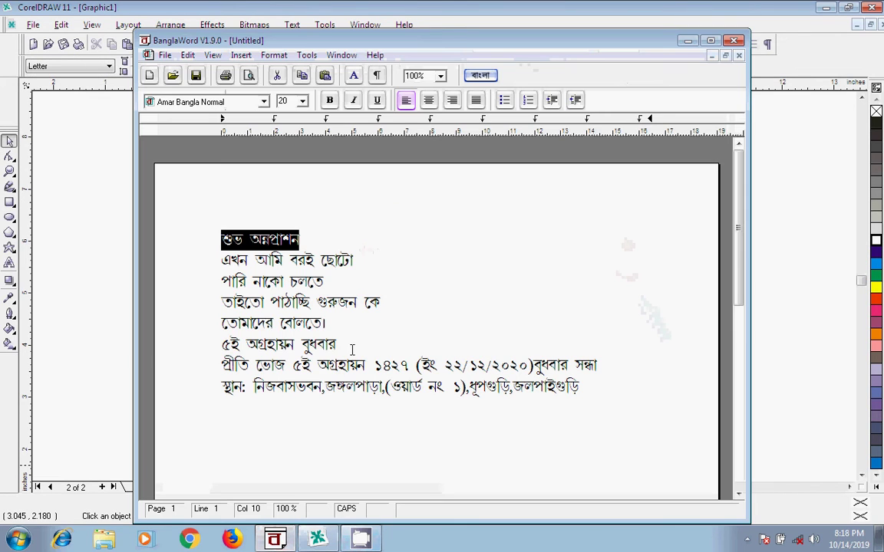
{"action": "left_click_drag", "start_coordinate": [349, 346], "coordinate": [222, 349]}
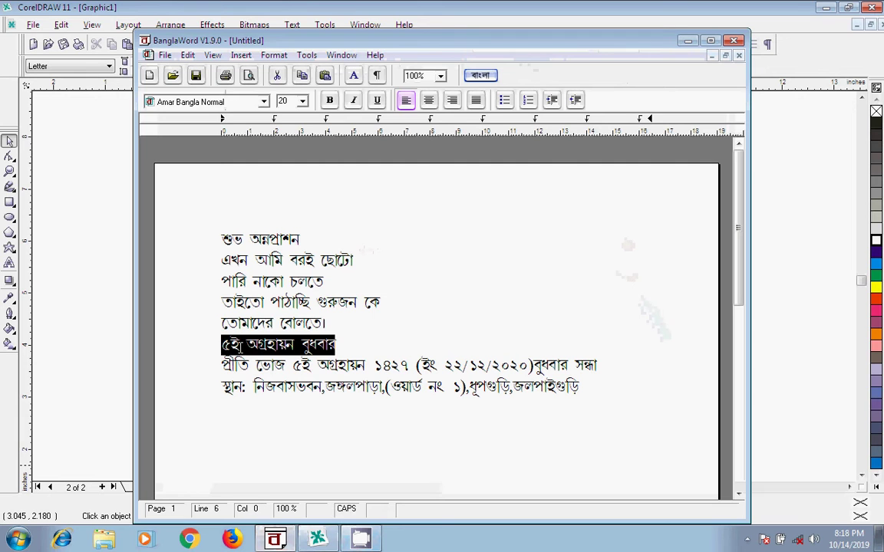
{"action": "right_click", "coordinate": [233, 346]}
{"action": "left_click", "coordinate": [273, 371]}
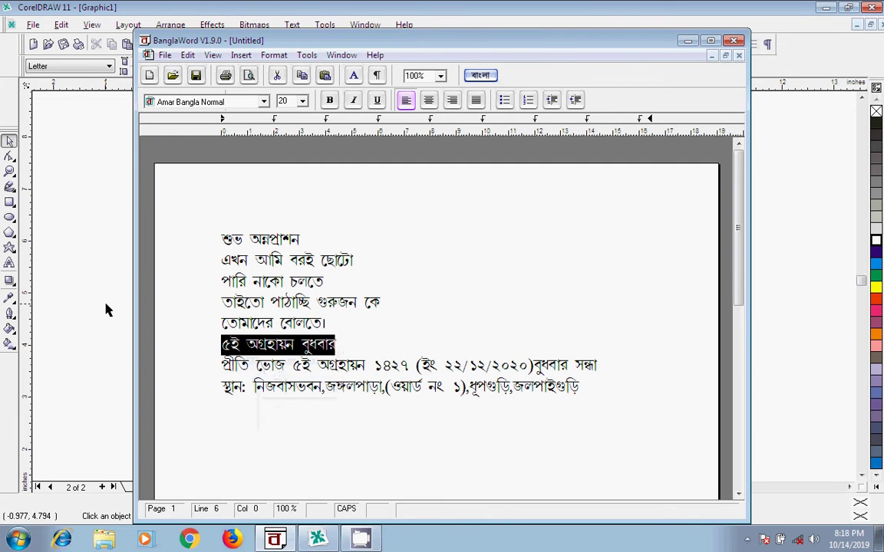
Return to CorelDRAW and paste the copied date line as artistic text on the white bar
{"action": "left_click", "coordinate": [107, 309]}
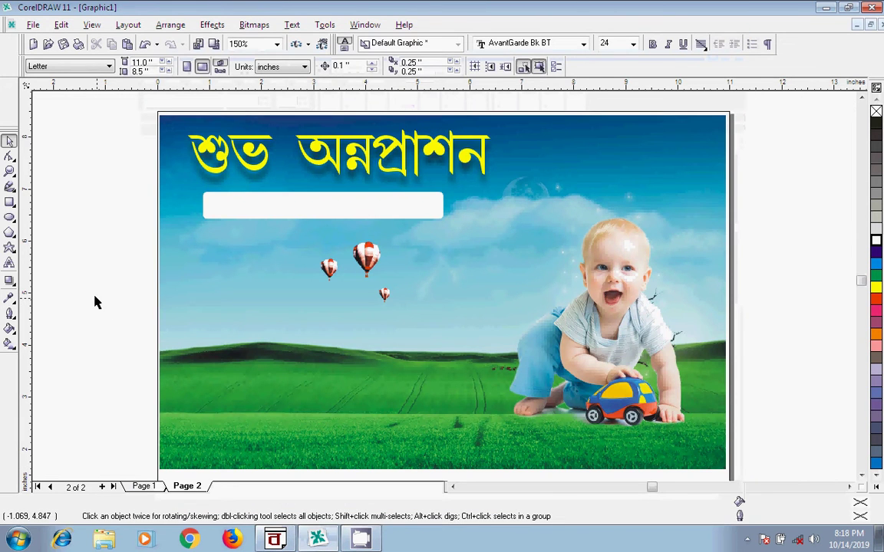
{"action": "left_click", "coordinate": [227, 207]}
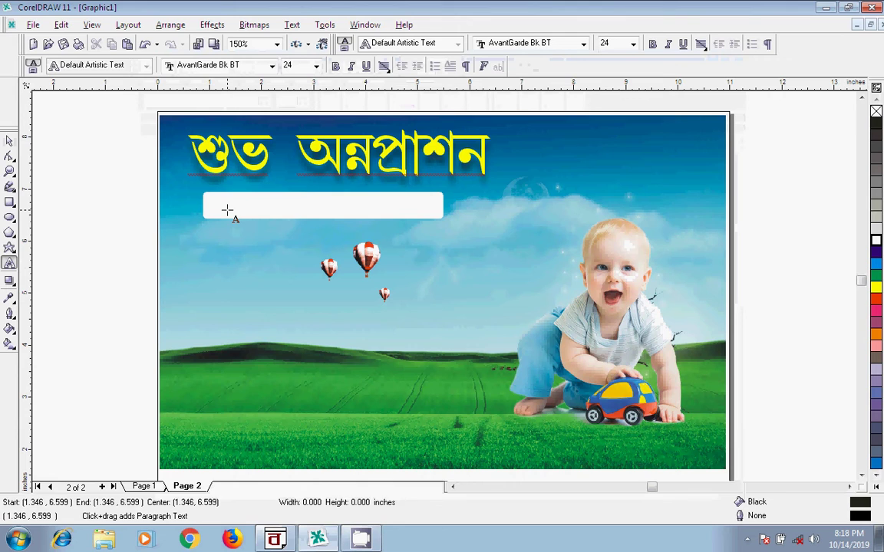
{"action": "left_click", "coordinate": [127, 44]}
{"action": "key", "text": "ctrl+space"}
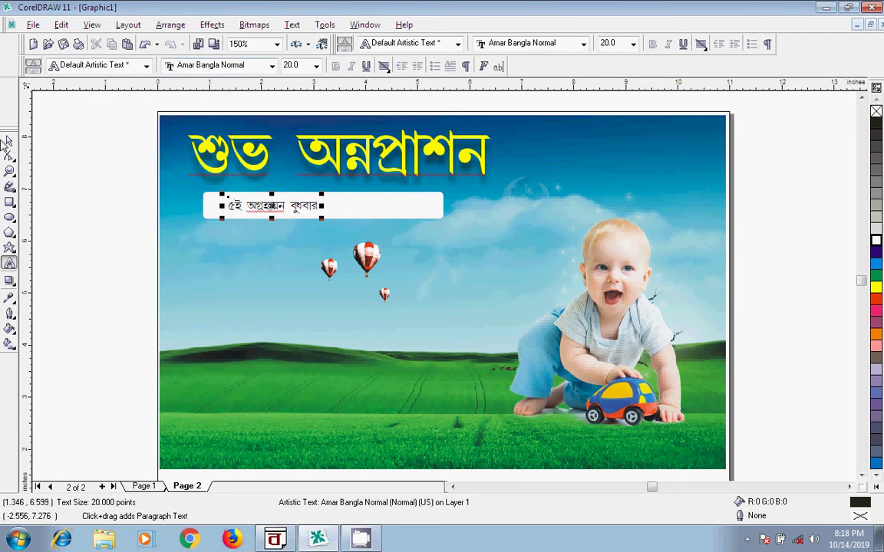
Enlarge the date text to about 41 pt and centre it on the white bar
{"action": "left_click", "coordinate": [327, 219]}
{"action": "left_click", "coordinate": [306, 205]}
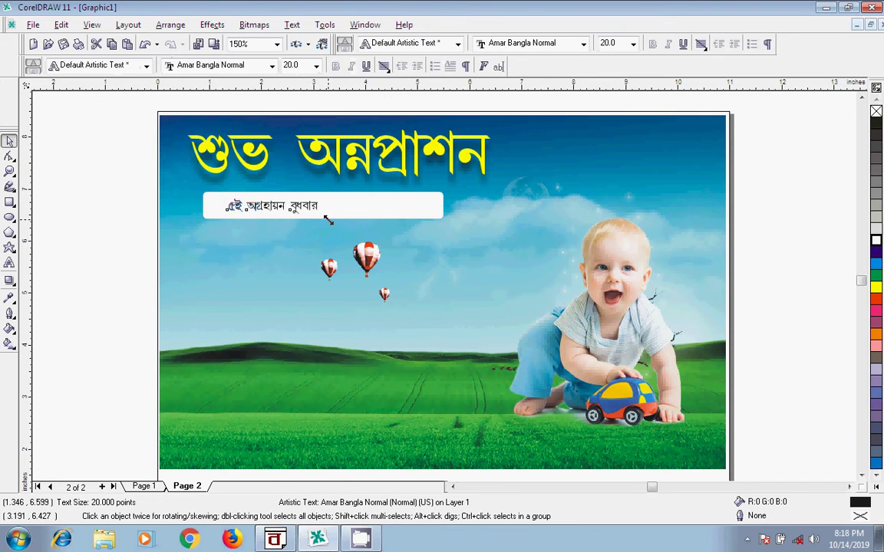
{"action": "left_click_drag", "start_coordinate": [326, 218], "coordinate": [413, 224]}
{"action": "left_click_drag", "start_coordinate": [323, 216], "coordinate": [321, 203]}
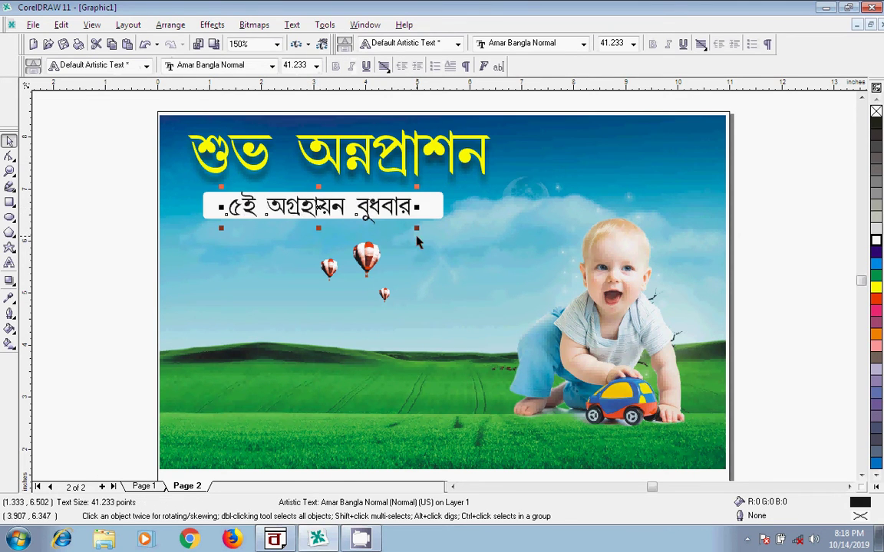
Fill the date text with magenta
{"action": "left_click", "coordinate": [876, 288]}
{"action": "left_click", "coordinate": [877, 300]}
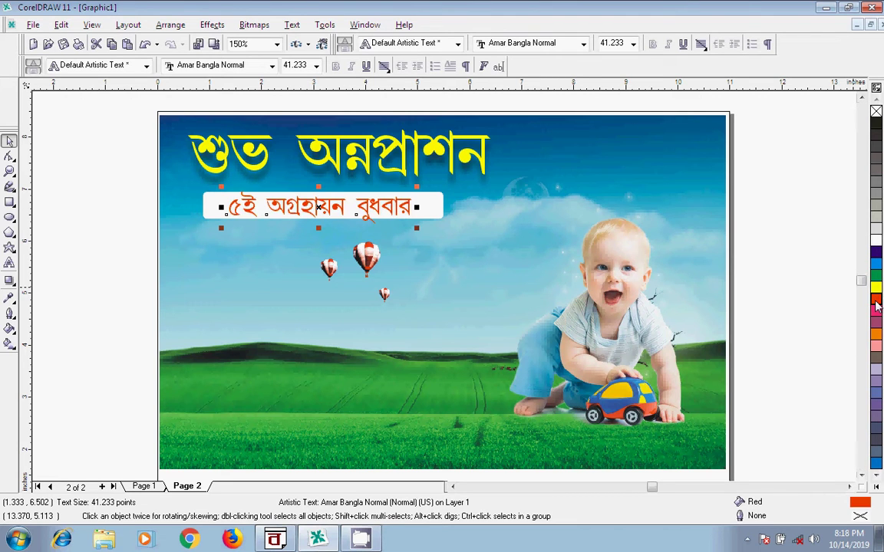
{"action": "right_click", "coordinate": [876, 312]}
{"action": "left_click", "coordinate": [751, 286]}
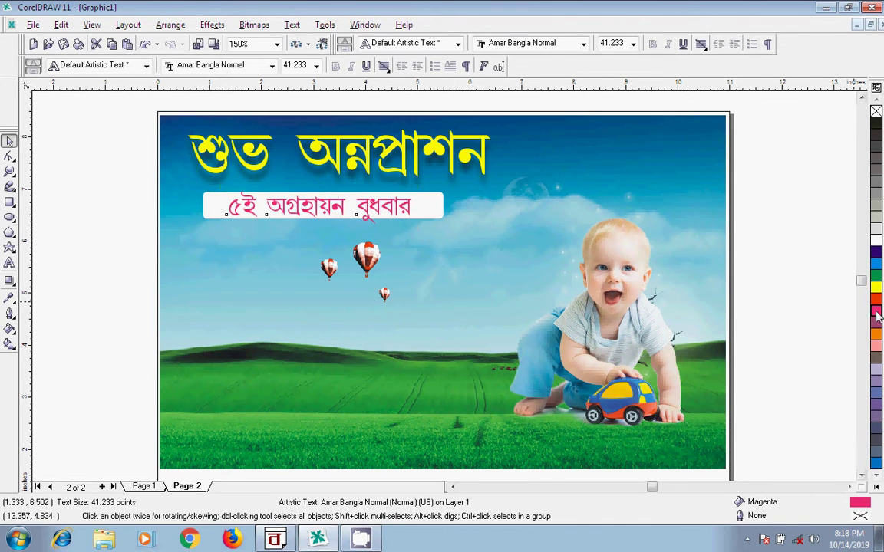
Stretch the white bar slightly downward so it encloses the whole date text
{"action": "left_click", "coordinate": [428, 218]}
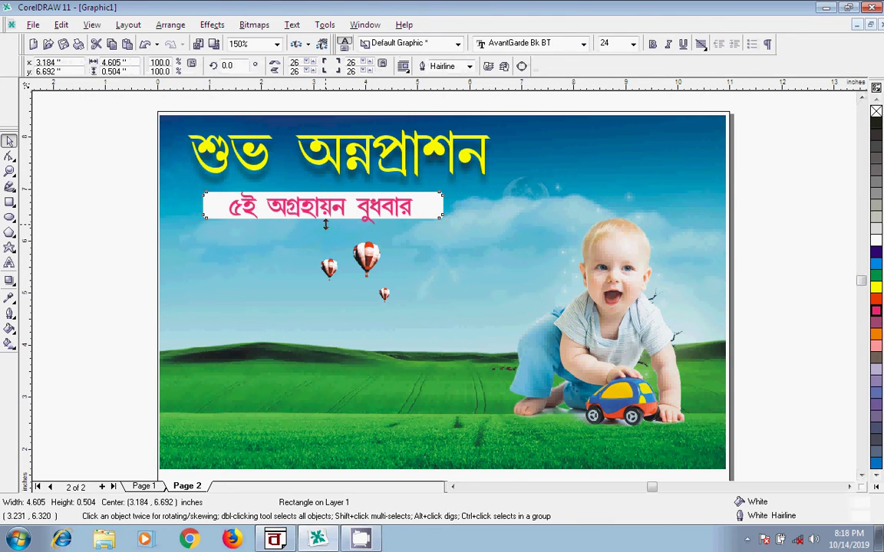
{"action": "left_click_drag", "start_coordinate": [325, 224], "coordinate": [325, 228]}
{"action": "left_click", "coordinate": [104, 256]}
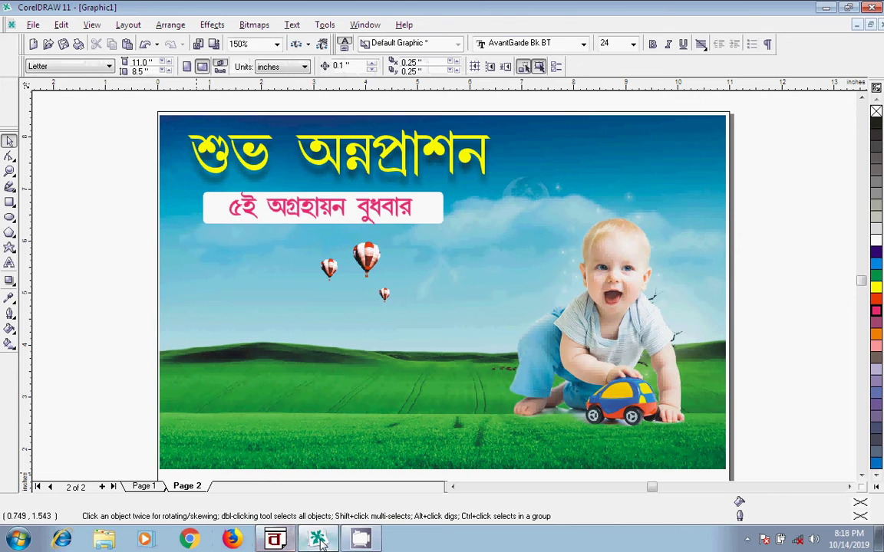
Switch to BanglaWord and copy the four verse lines from "এখন আমি বরই ছোটো" to "তোমাদের বোলতে।"
{"action": "left_click", "coordinate": [275, 539]}
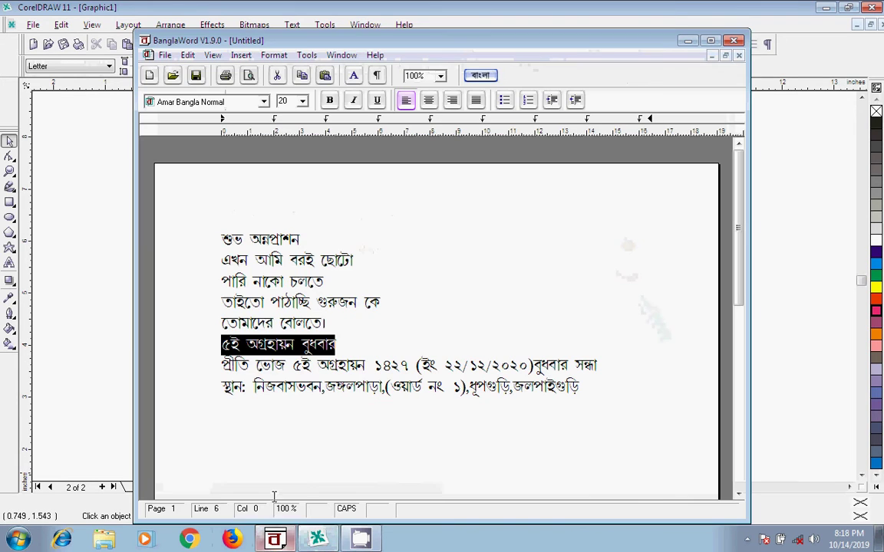
{"action": "left_click", "coordinate": [369, 321]}
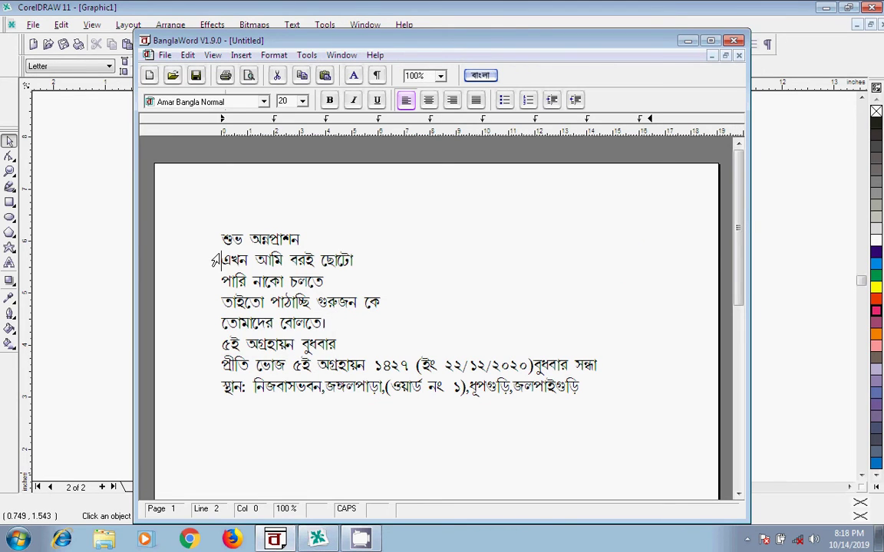
{"action": "left_click_drag", "start_coordinate": [221, 261], "coordinate": [335, 326]}
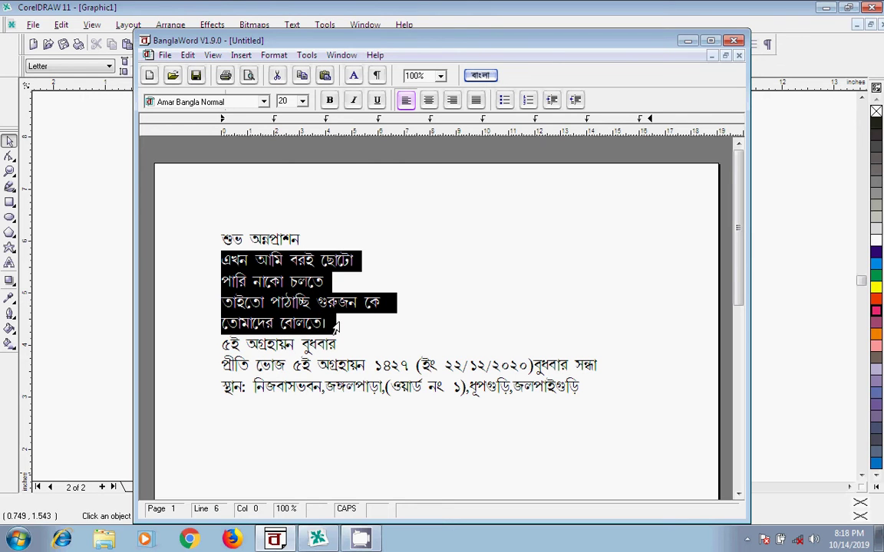
{"action": "right_click", "coordinate": [296, 296]}
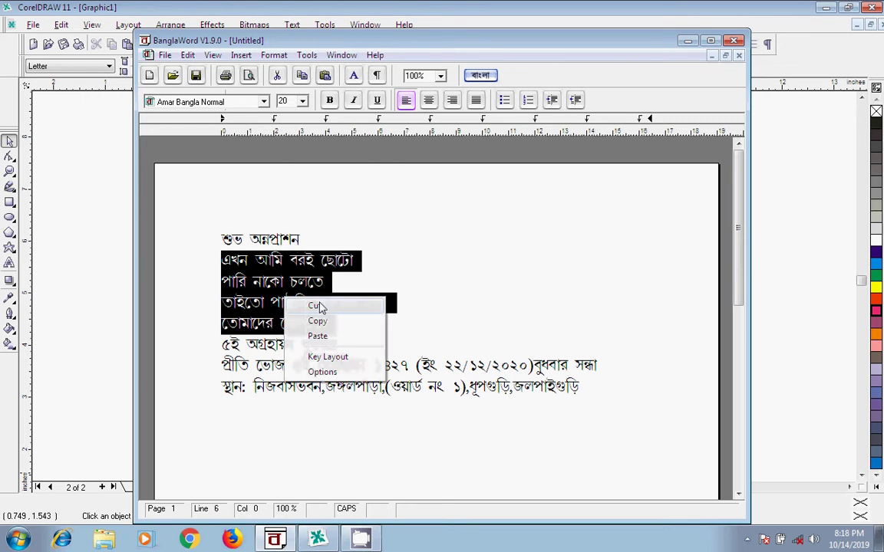
{"action": "left_click", "coordinate": [315, 319]}
Switch back to CorelDRAW and paste the four verse lines as artistic text below the white date bar
{"action": "left_click", "coordinate": [49, 265]}
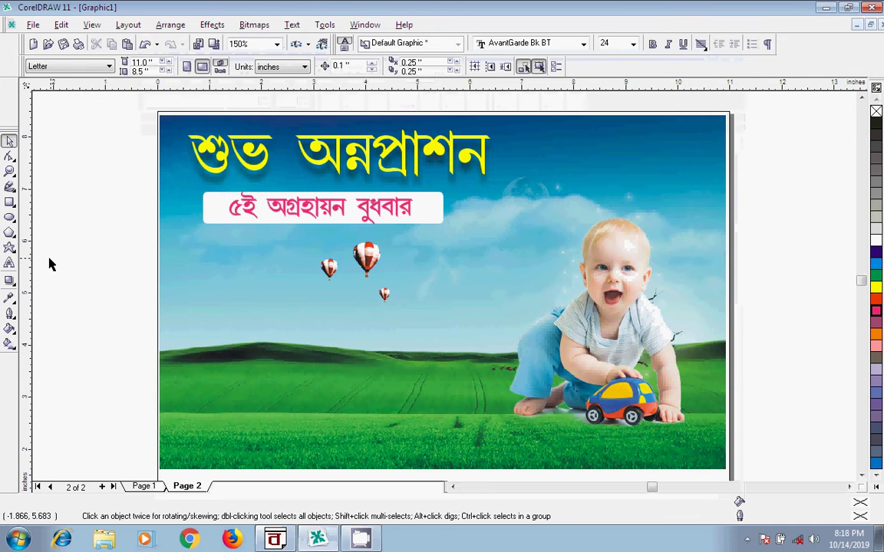
{"action": "left_click", "coordinate": [9, 263]}
{"action": "left_click", "coordinate": [221, 269]}
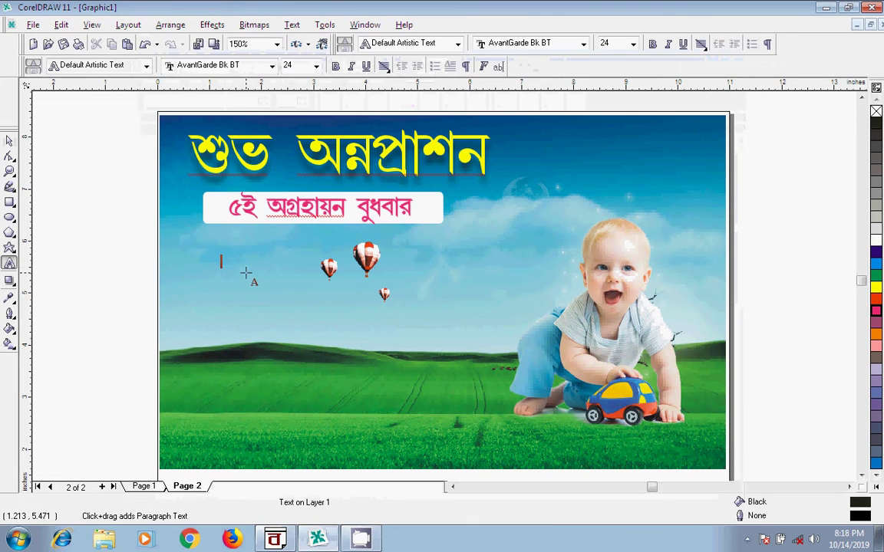
{"action": "left_click", "coordinate": [126, 44]}
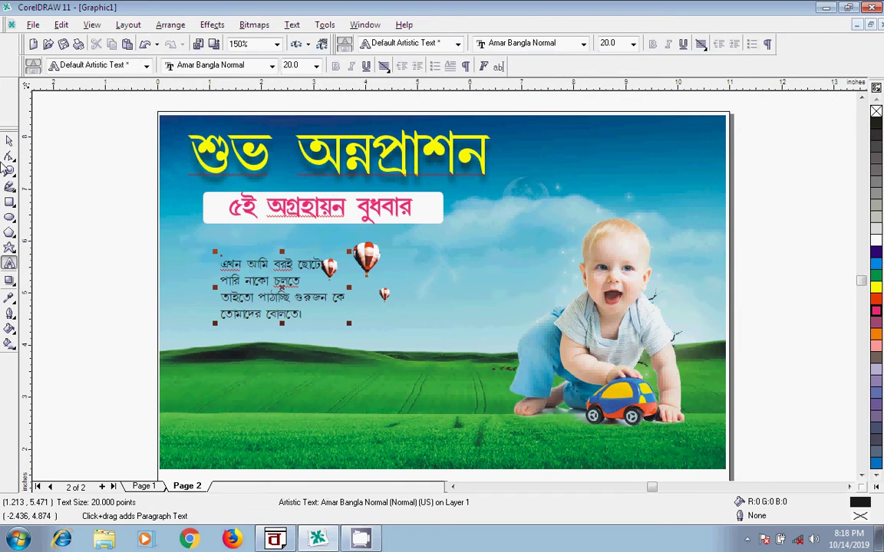
Enlarge the verse text to about 39 pt and place it under the date bar, keeping the background picture in its original position
{"action": "left_click", "coordinate": [9, 140]}
{"action": "left_click_drag", "start_coordinate": [349, 326], "coordinate": [449, 373]}
{"action": "left_click_drag", "start_coordinate": [332, 310], "coordinate": [300, 300]}
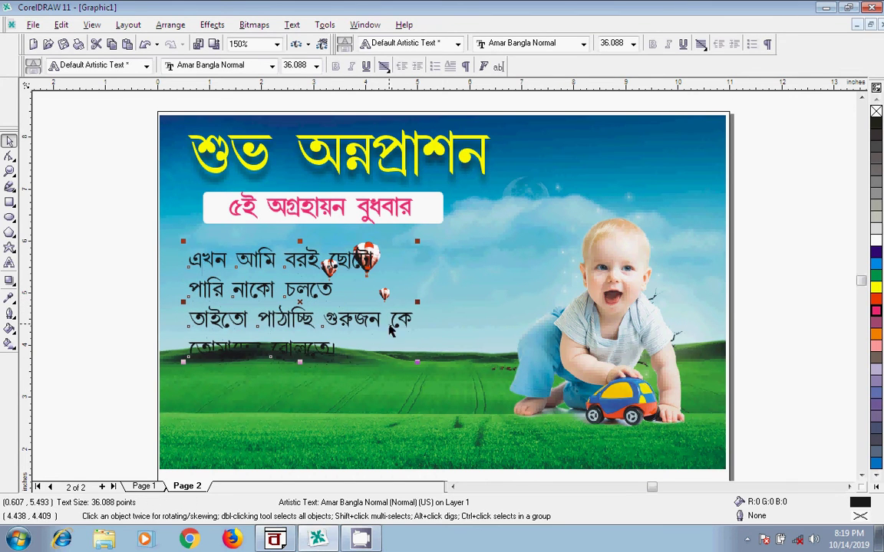
{"action": "left_click_drag", "start_coordinate": [374, 323], "coordinate": [385, 328]}
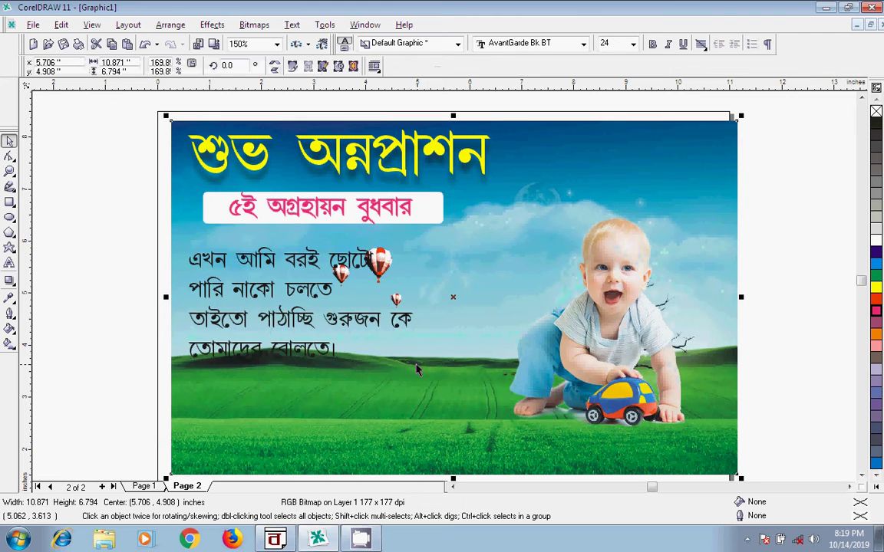
{"action": "left_click", "coordinate": [144, 45]}
{"action": "left_click", "coordinate": [259, 295]}
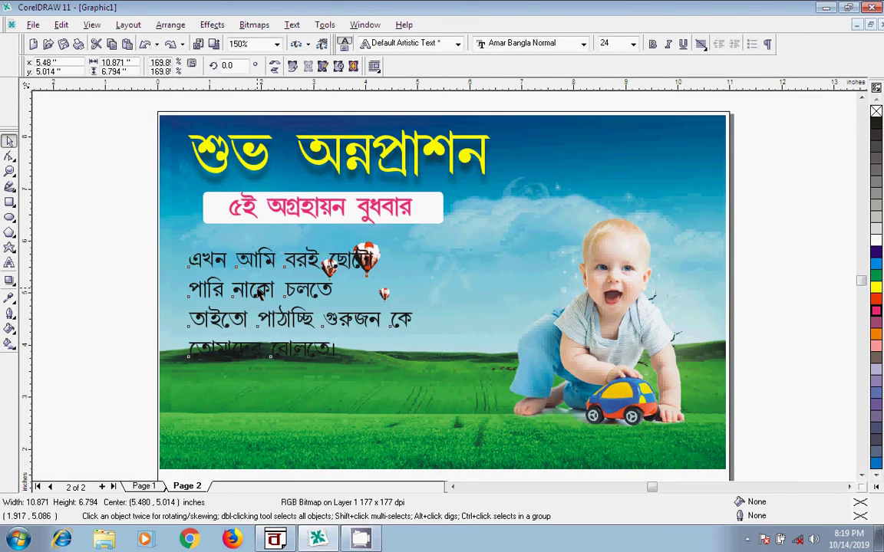
{"action": "left_click_drag", "start_coordinate": [410, 369], "coordinate": [429, 378]}
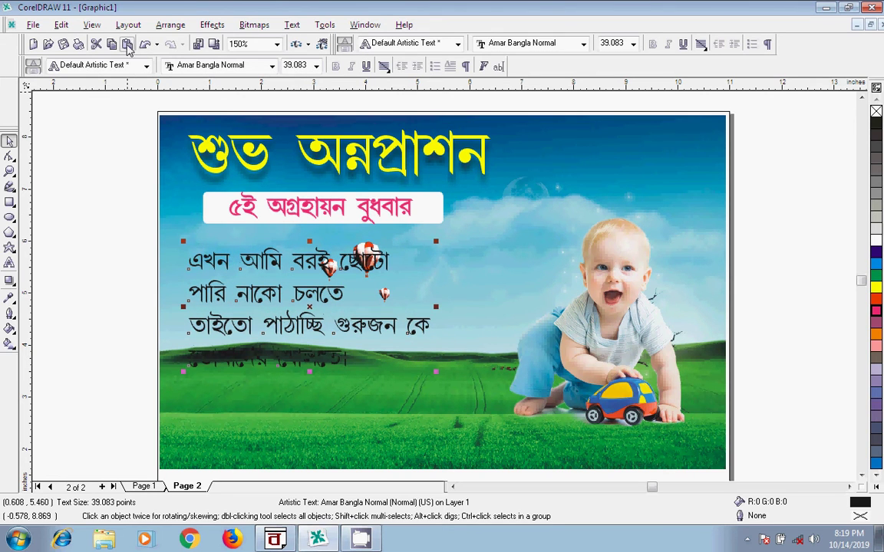
Place a duplicate of the verse beside the original and give the original a white fill and an 8 pt white outline
{"action": "left_click_drag", "start_coordinate": [310, 314], "coordinate": [568, 314]}
{"action": "left_click", "coordinate": [330, 302]}
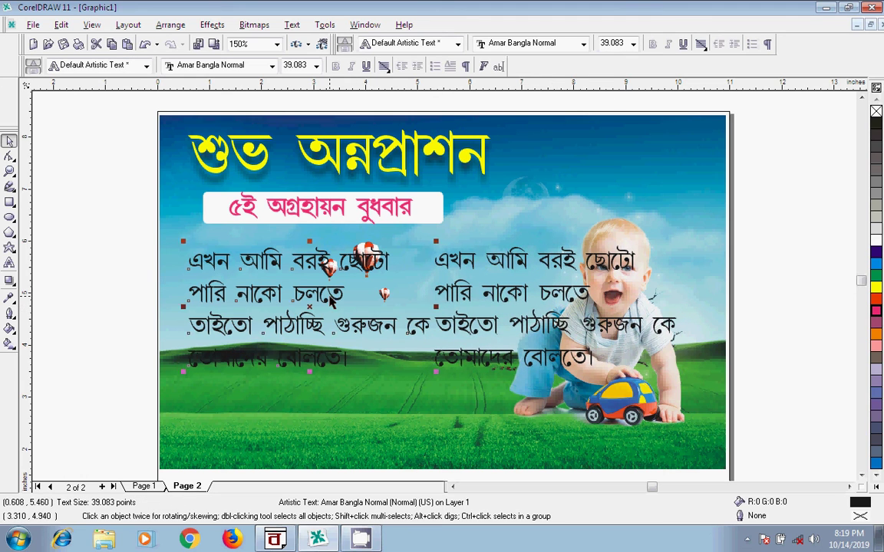
{"action": "left_click", "coordinate": [9, 313]}
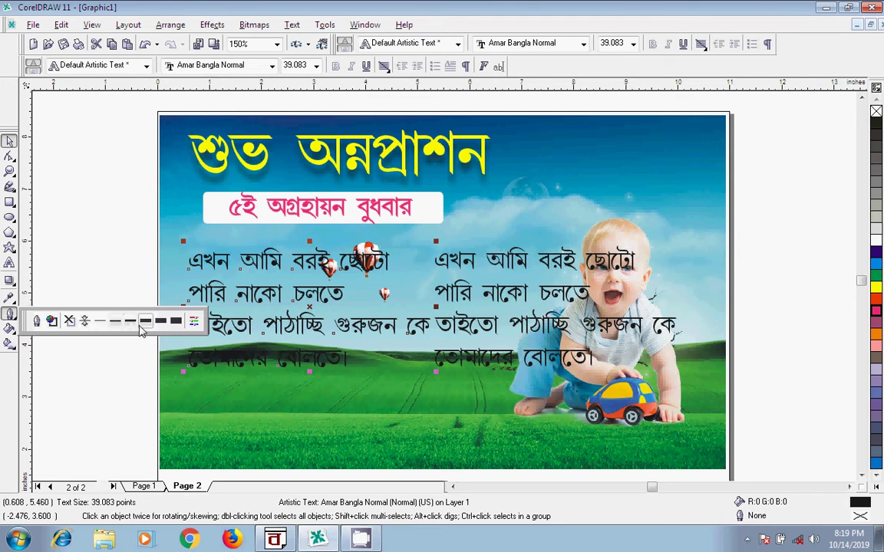
{"action": "left_click", "coordinate": [144, 323]}
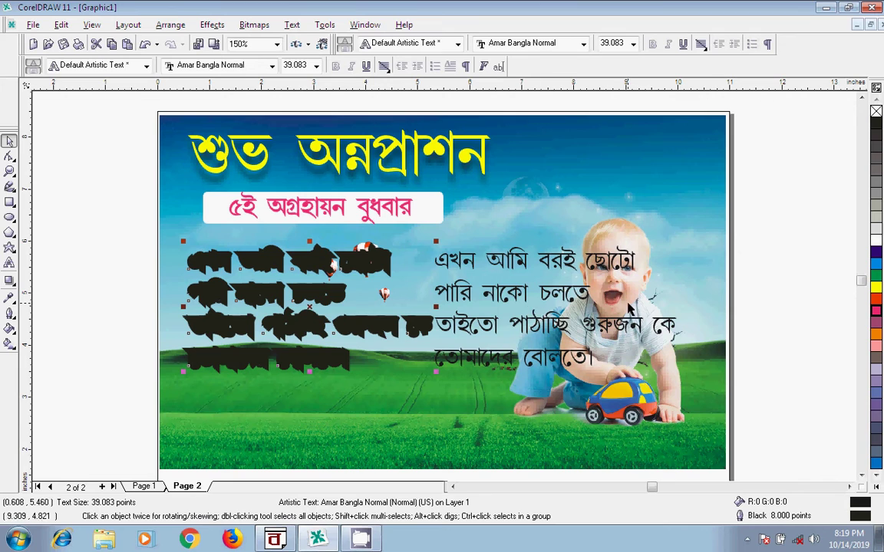
{"action": "left_click", "coordinate": [9, 314]}
{"action": "left_click", "coordinate": [877, 241]}
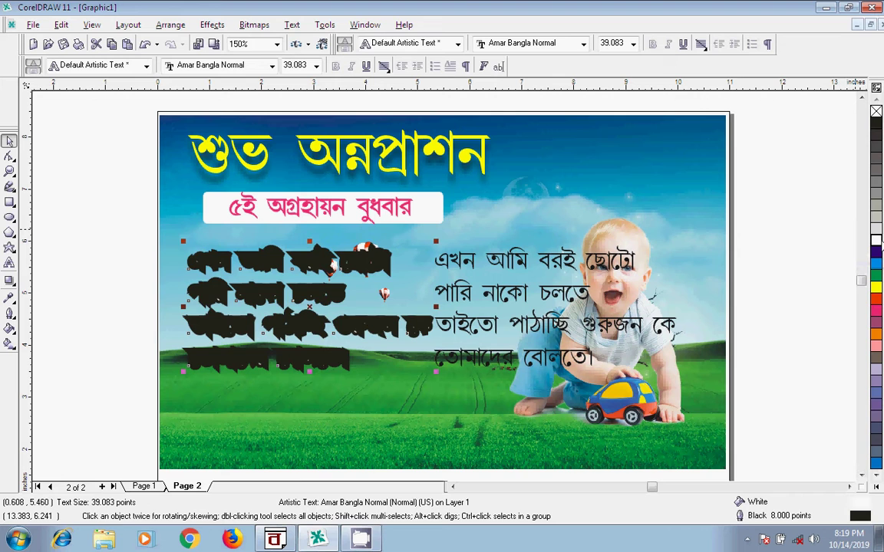
{"action": "right_click", "coordinate": [877, 241]}
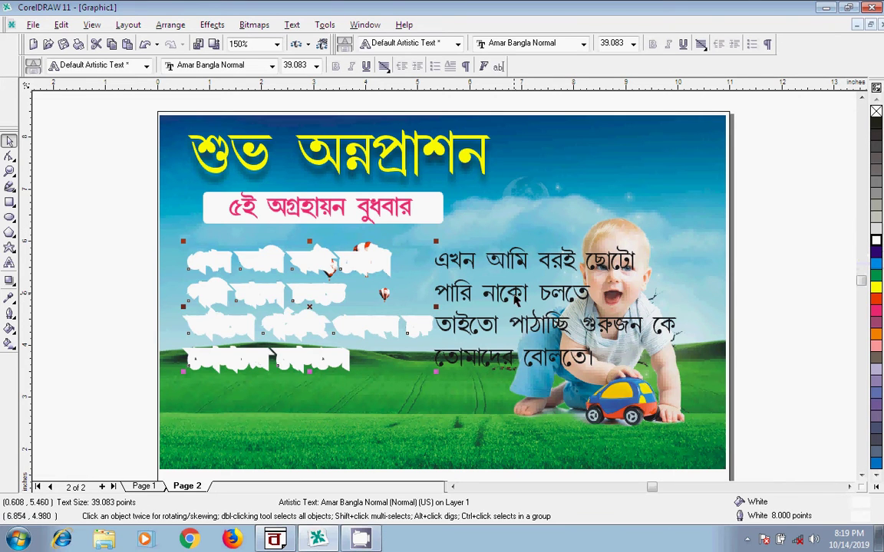
Lay the black verse copy exactly over the white-outlined one and fill the verse with red, undoing a trial red outline
{"action": "left_click_drag", "start_coordinate": [514, 300], "coordinate": [266, 293]}
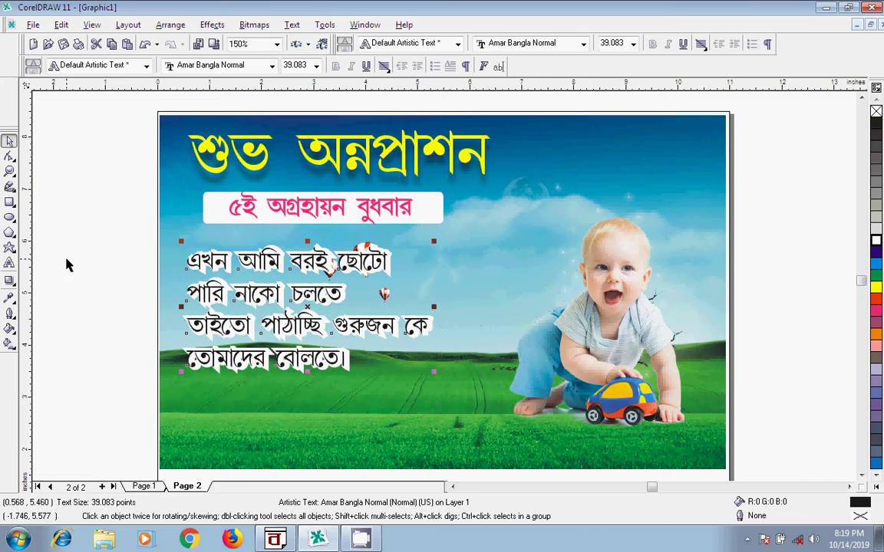
{"action": "left_click_drag", "start_coordinate": [108, 230], "coordinate": [448, 393]}
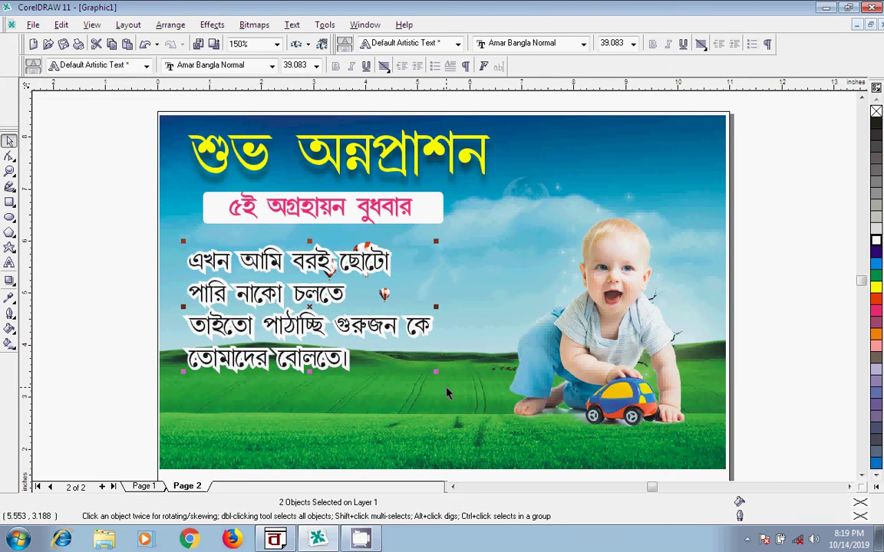
{"action": "left_click", "coordinate": [876, 301]}
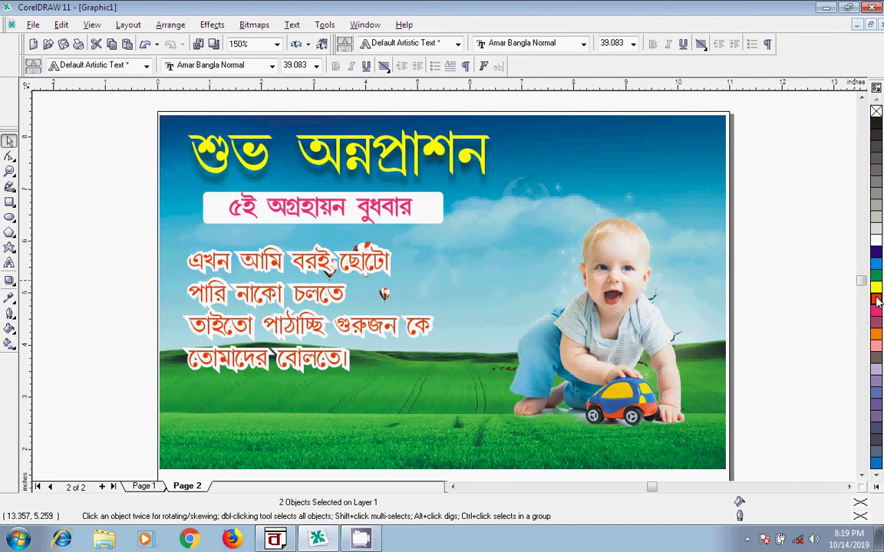
{"action": "right_click", "coordinate": [877, 302]}
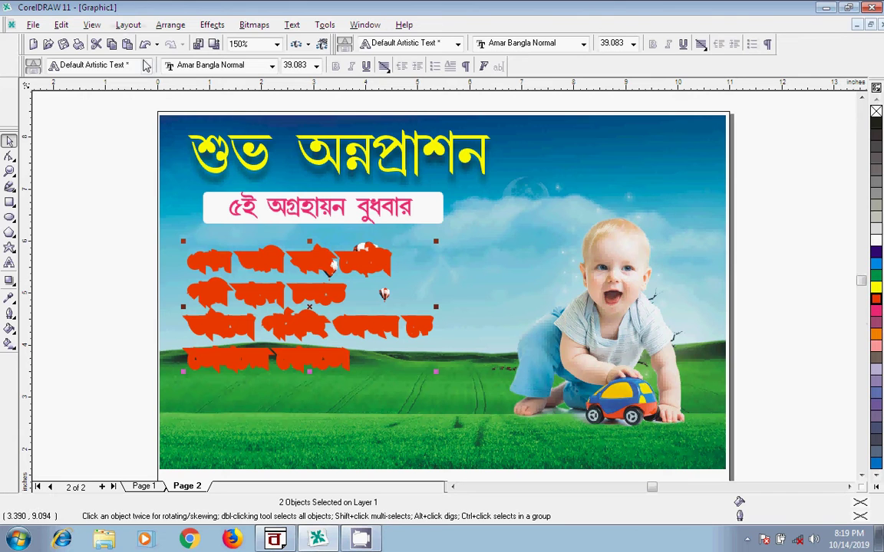
{"action": "left_click", "coordinate": [145, 44]}
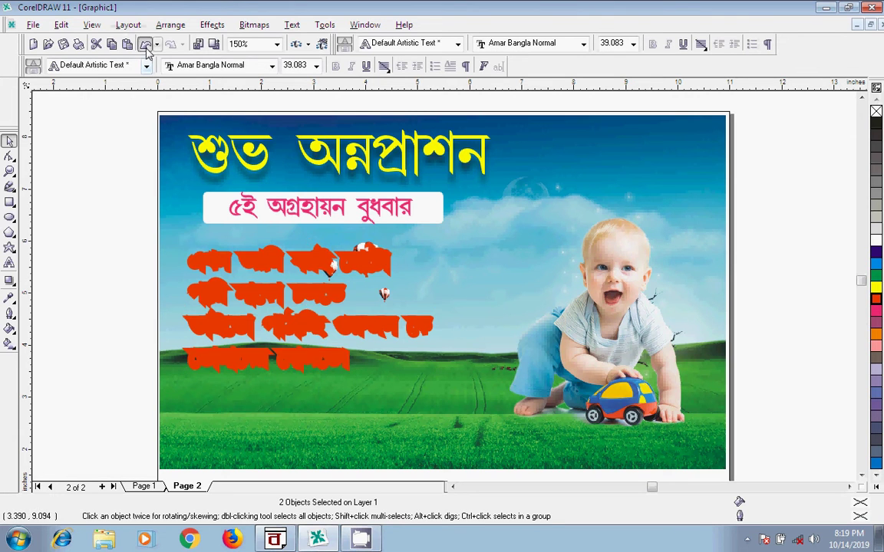
{"action": "left_click", "coordinate": [764, 237]}
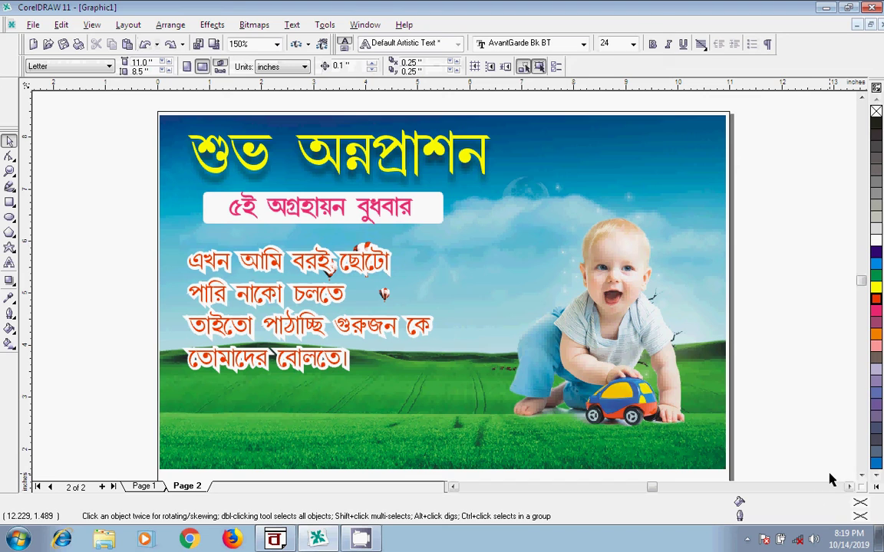
Switch to BanglaWord and copy the last two lines, containing the feast date and the venue
{"action": "left_click", "coordinate": [861, 477]}
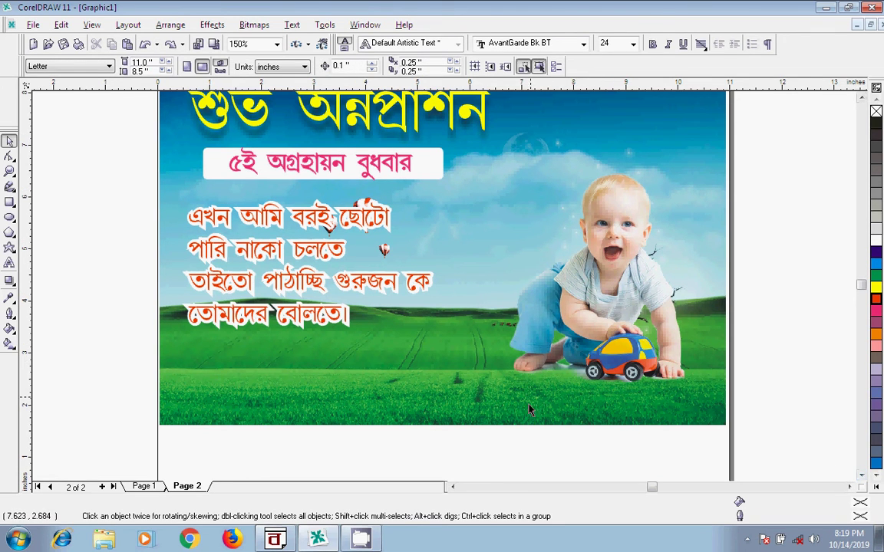
{"action": "left_click", "coordinate": [274, 539]}
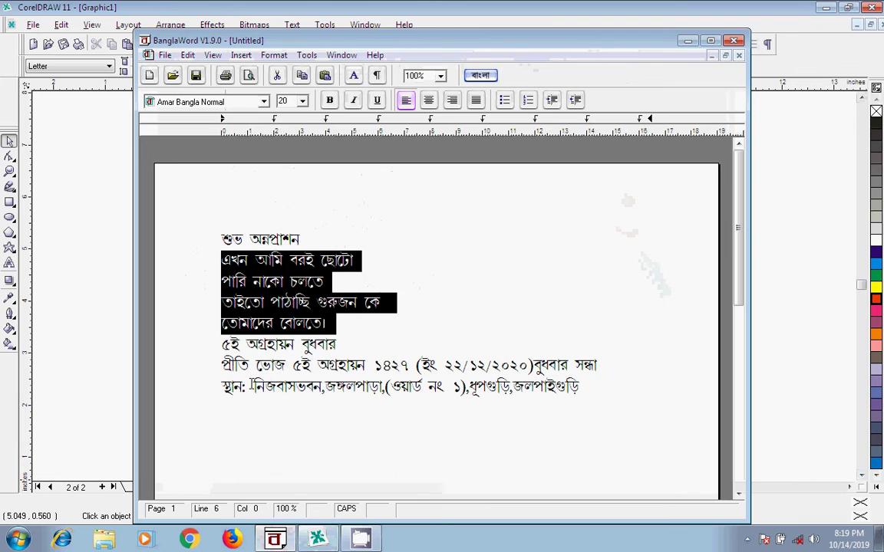
{"action": "left_click", "coordinate": [251, 386]}
{"action": "left_click_drag", "start_coordinate": [217, 371], "coordinate": [593, 400]}
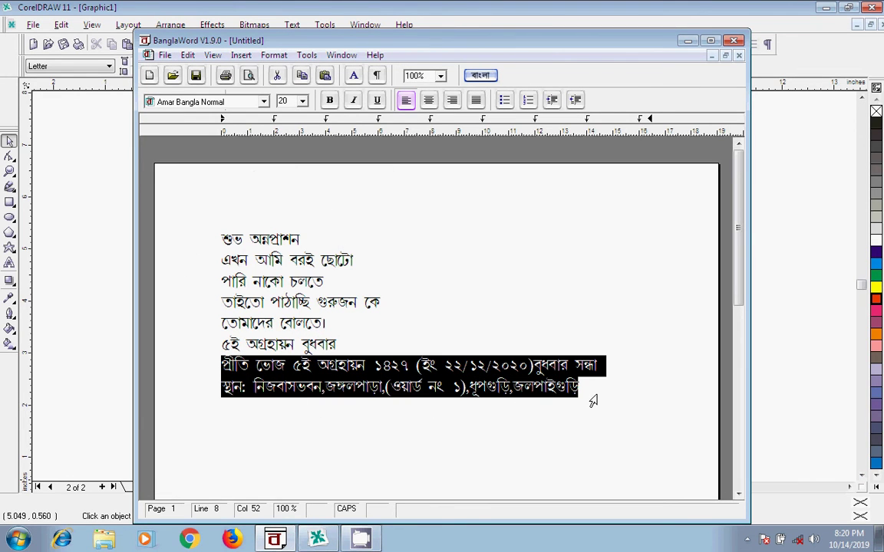
{"action": "right_click", "coordinate": [340, 375]}
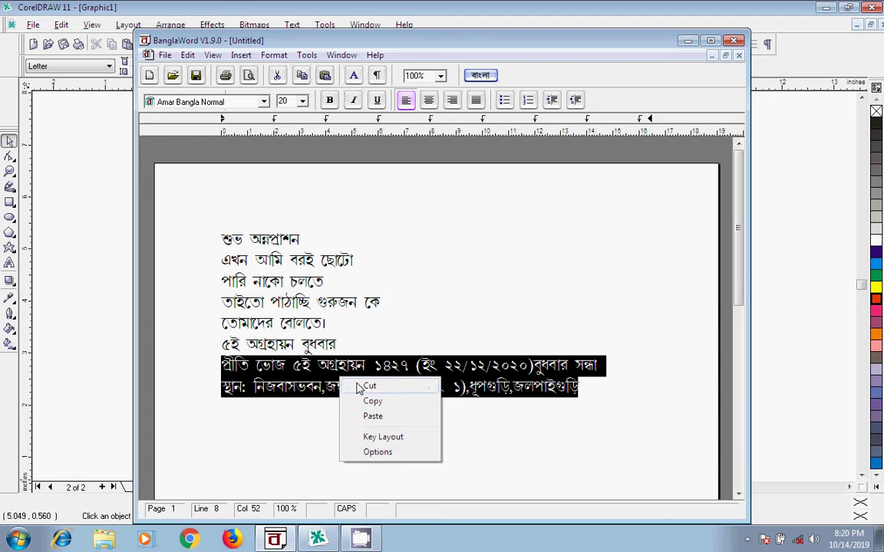
{"action": "left_click", "coordinate": [381, 402]}
Switch back to CorelDRAW and paste the feast date and venue lines as artistic text on the grass below the verse
{"action": "left_click", "coordinate": [33, 367]}
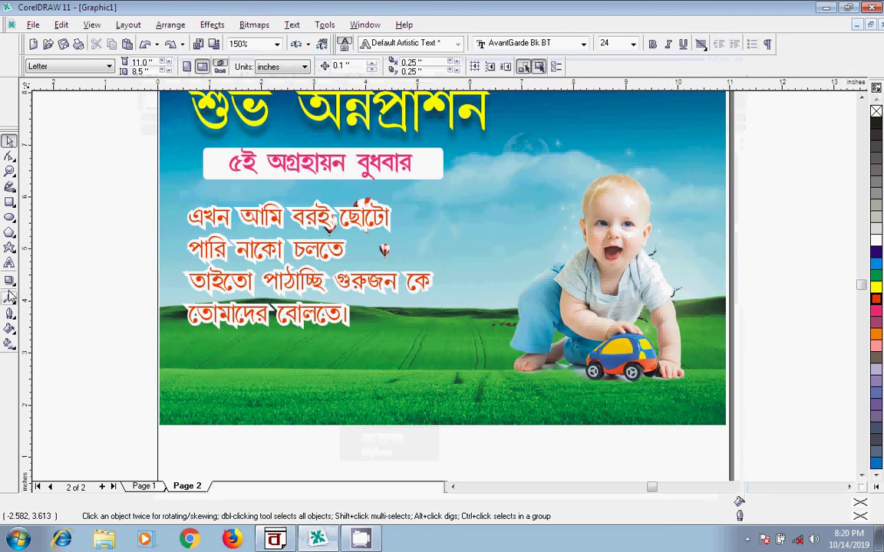
{"action": "left_click", "coordinate": [9, 264]}
{"action": "left_click", "coordinate": [220, 364]}
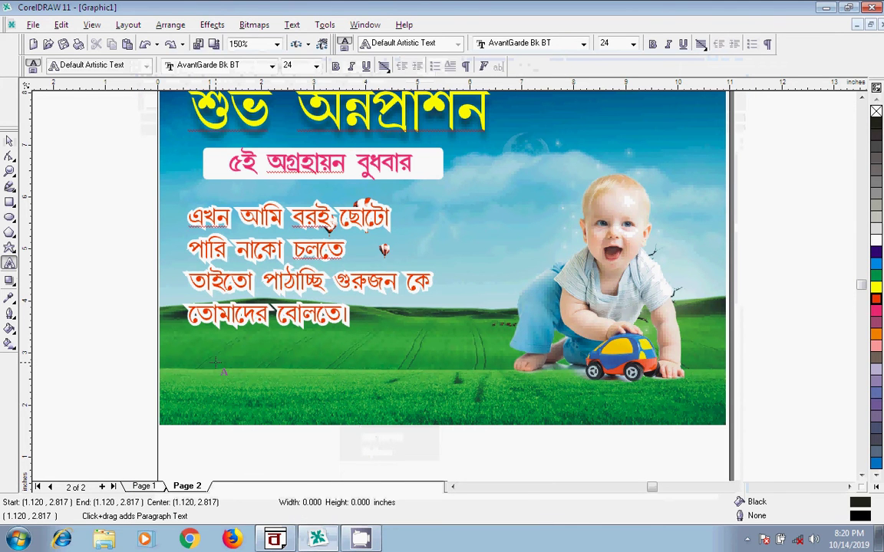
{"action": "left_click", "coordinate": [127, 44]}
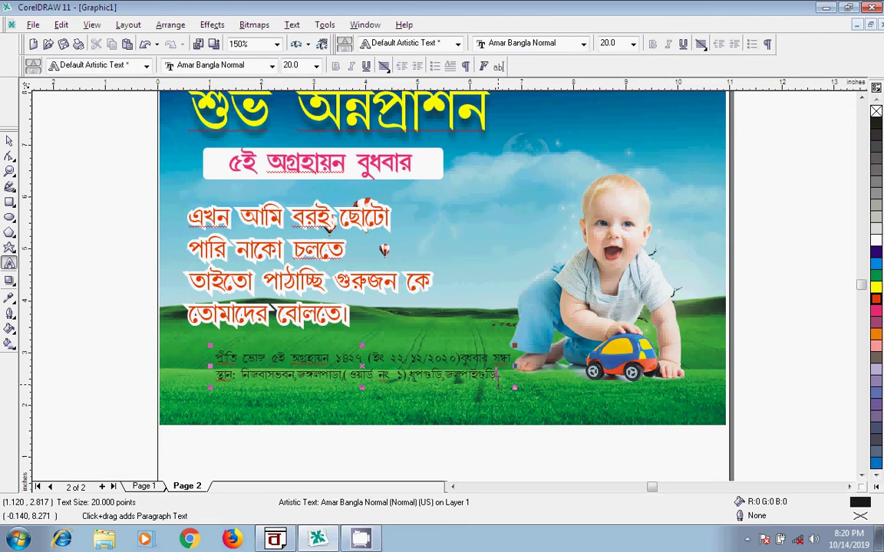
Enlarge the feast and venue text to about 28 pt and move it near the lower-left corner of the background picture
{"action": "left_click_drag", "start_coordinate": [514, 387], "coordinate": [629, 399]}
{"action": "left_click", "coordinate": [9, 140]}
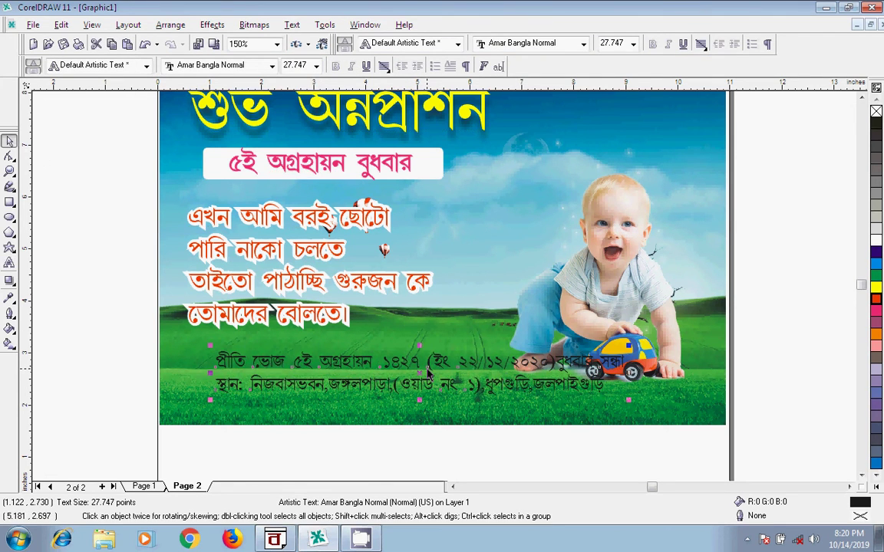
{"action": "left_click_drag", "start_coordinate": [458, 375], "coordinate": [419, 390]}
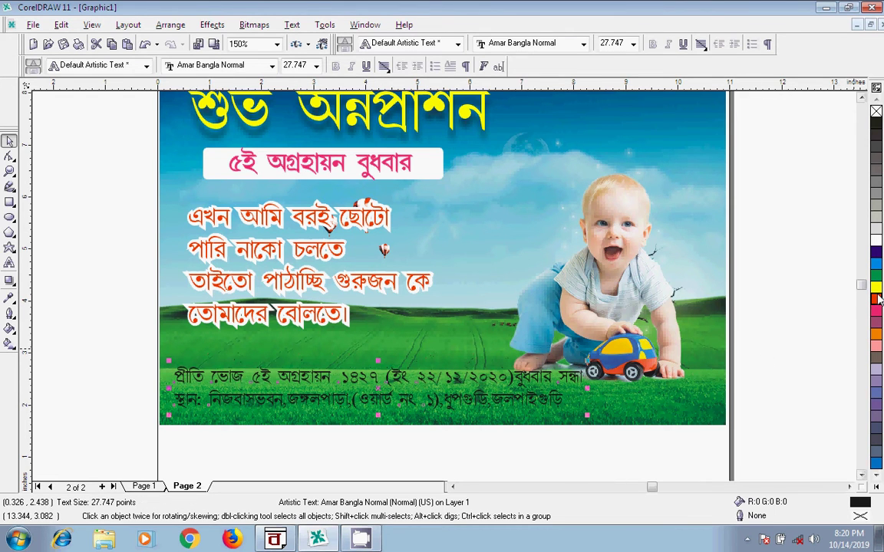
Give the feast and venue text a white fill and outline, and place a copy of it just below the picture
{"action": "left_click", "coordinate": [875, 240]}
{"action": "right_click", "coordinate": [875, 247]}
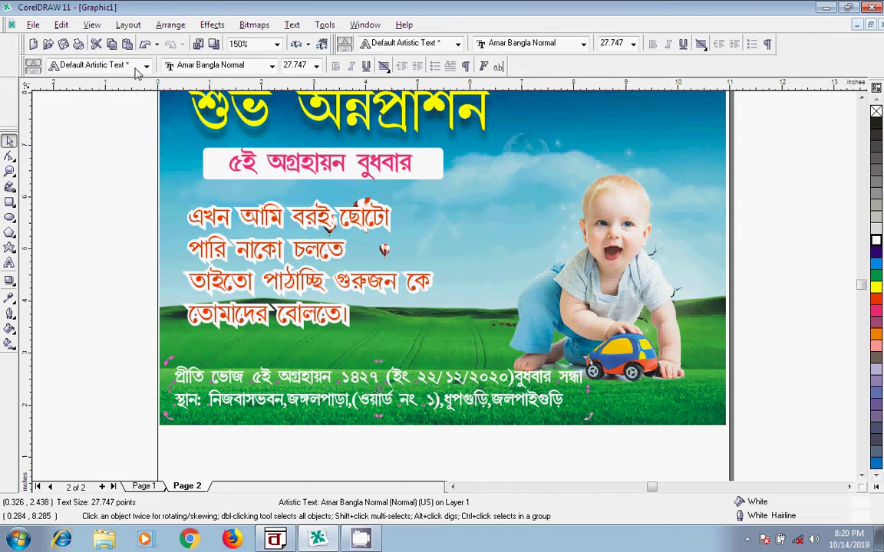
{"action": "left_click", "coordinate": [127, 43]}
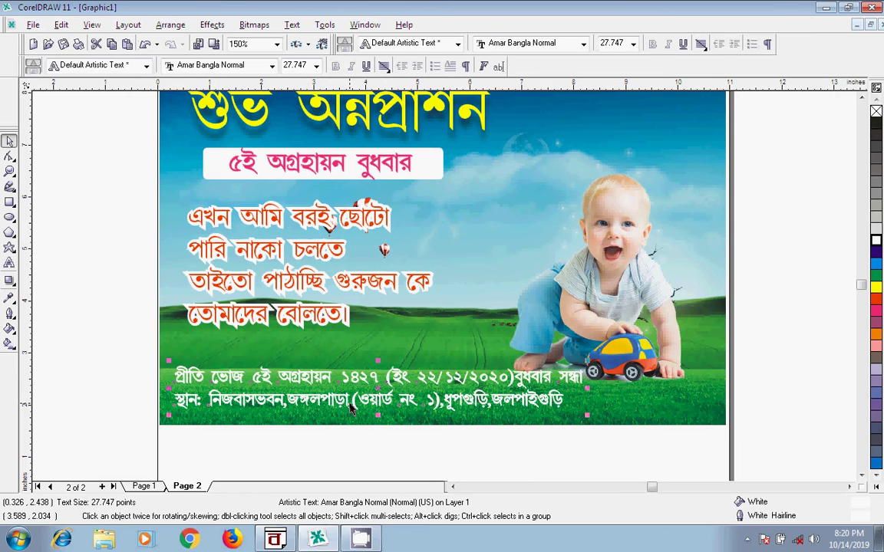
{"action": "left_click_drag", "start_coordinate": [341, 357], "coordinate": [343, 374]}
{"action": "left_click_drag", "start_coordinate": [379, 409], "coordinate": [381, 454]}
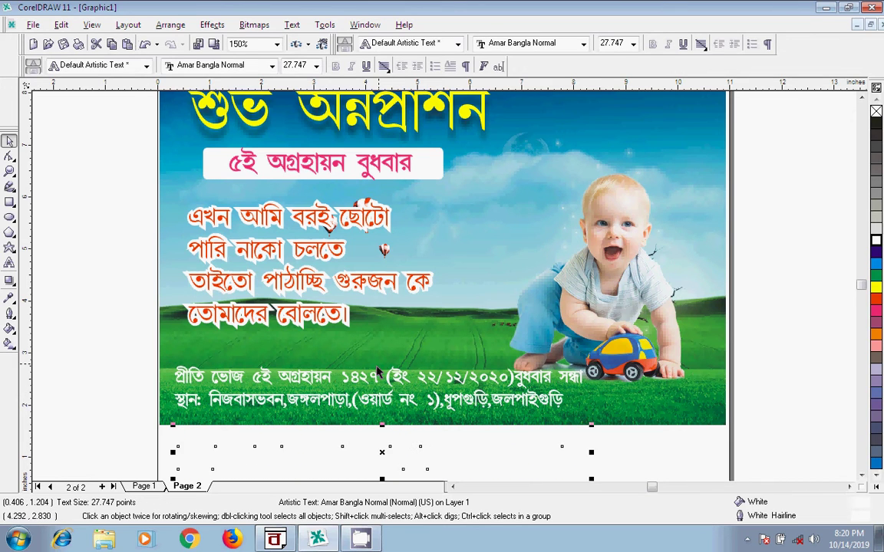
{"action": "left_click", "coordinate": [365, 382]}
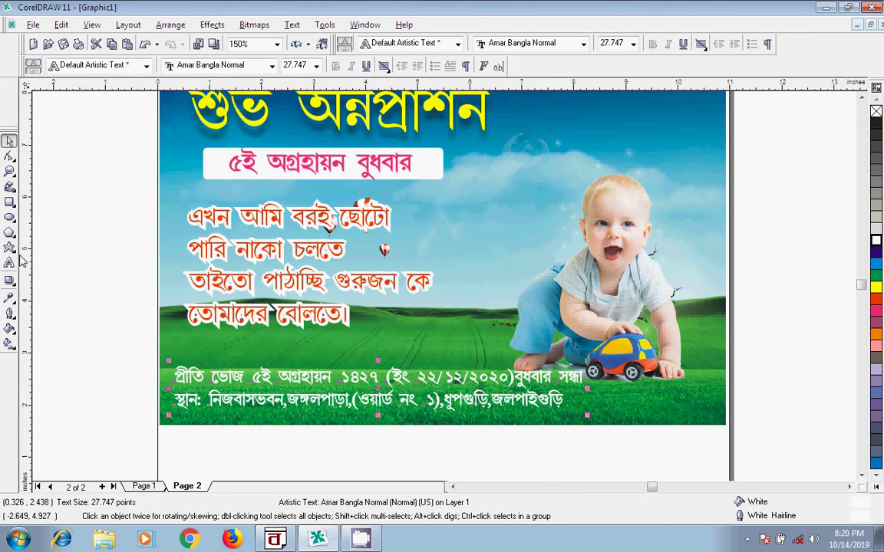
Thicken the white outline of the feast and venue text on the grass to 8 pt
{"action": "left_click", "coordinate": [10, 313]}
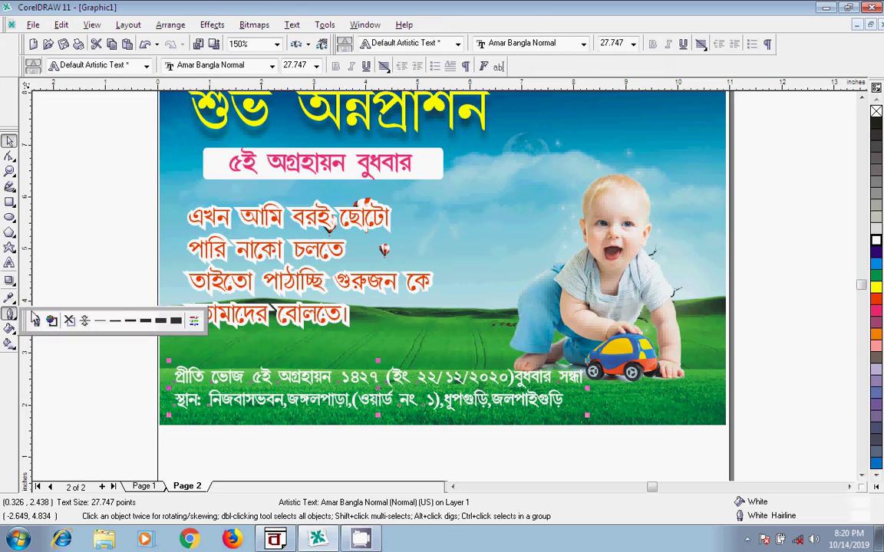
{"action": "left_click", "coordinate": [138, 323]}
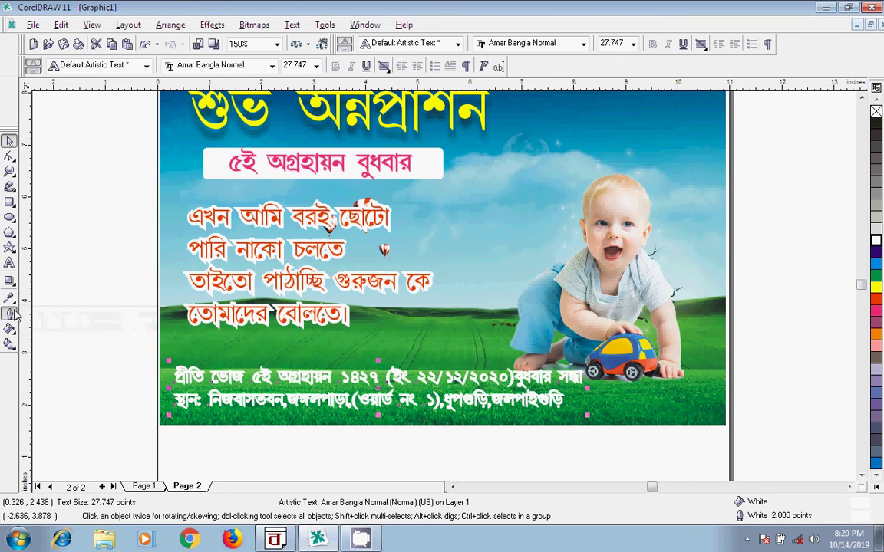
{"action": "left_click", "coordinate": [10, 313]}
{"action": "left_click", "coordinate": [161, 322]}
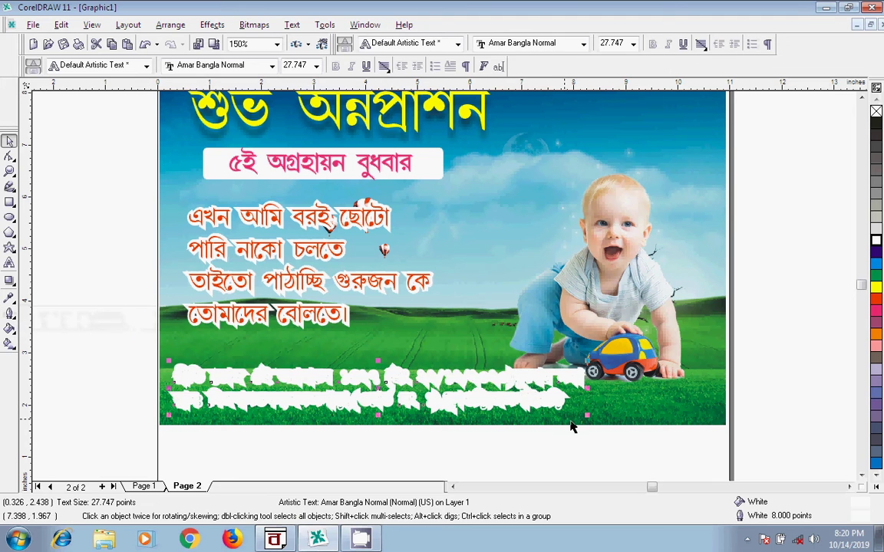
{"action": "left_click", "coordinate": [449, 454]}
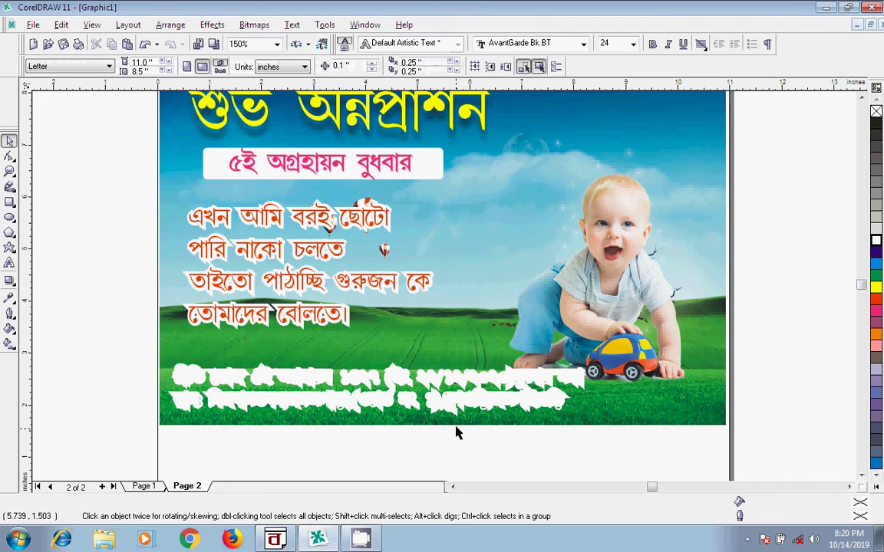
Give the copy of the feast and venue text a black fill and outline and place it over the thick white text on the grass
{"action": "mouse_move", "coordinate": [405, 460]}
{"action": "left_mouse_down"}
{"action": "mouse_move", "coordinate": [401, 443]}
{"action": "mouse_move", "coordinate": [443, 307]}
{"action": "mouse_move", "coordinate": [454, 335]}
{"action": "left_mouse_up"}
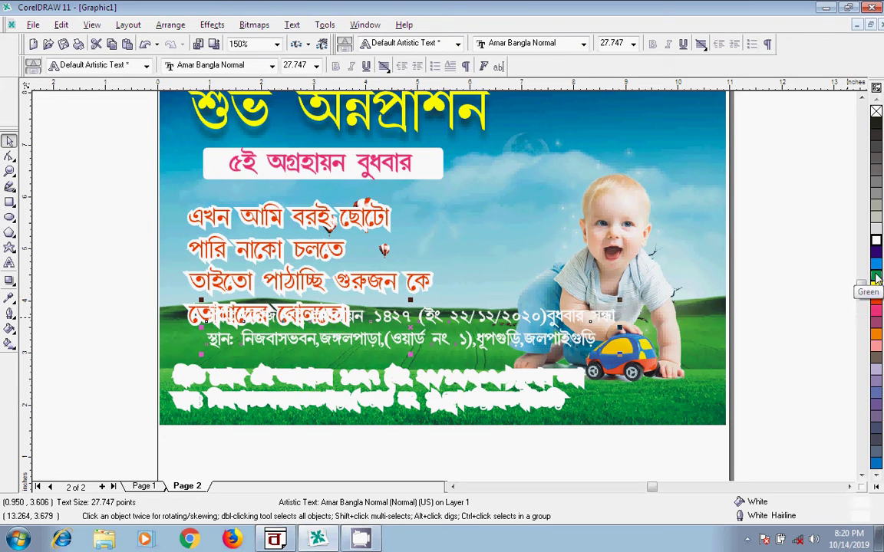
{"action": "left_click", "coordinate": [876, 278]}
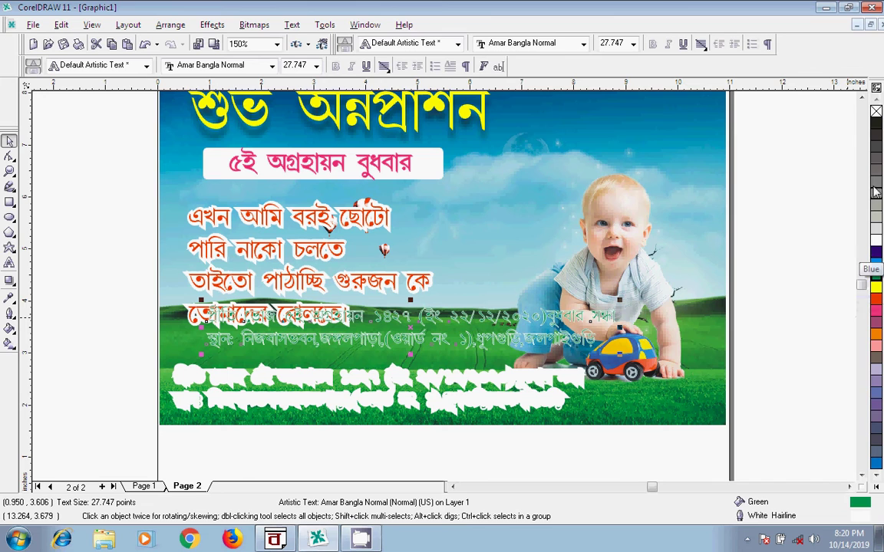
{"action": "left_click", "coordinate": [876, 128]}
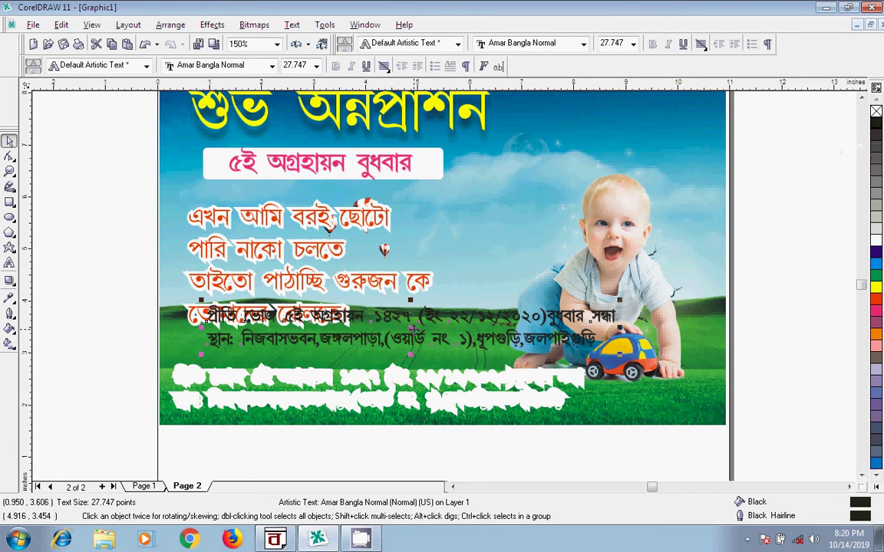
{"action": "left_click_drag", "start_coordinate": [414, 330], "coordinate": [378, 393]}
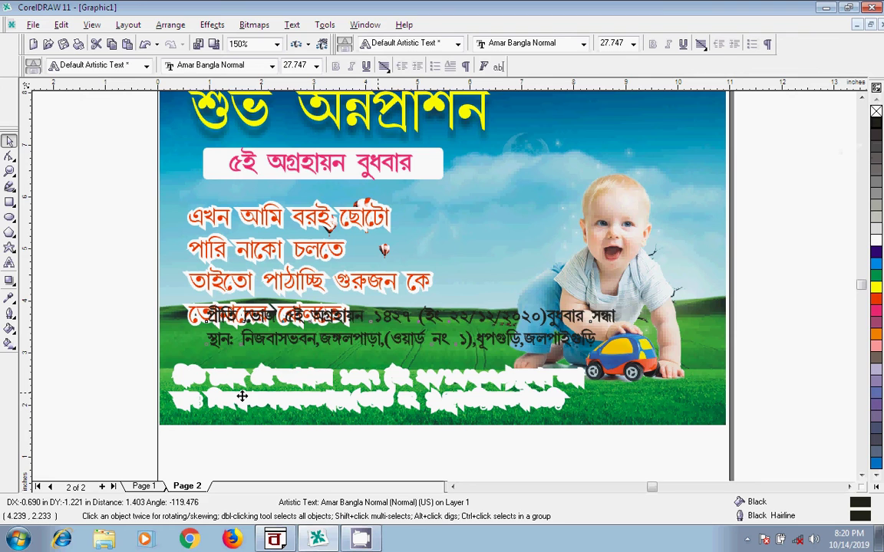
{"action": "left_click_drag", "start_coordinate": [242, 396], "coordinate": [241, 396]}
{"action": "left_click_drag", "start_coordinate": [107, 347], "coordinate": [611, 448]}
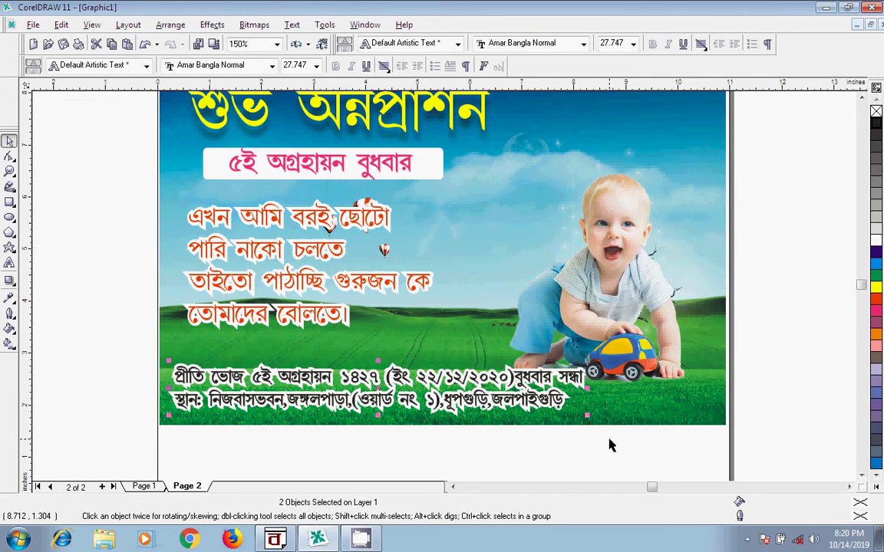
{"action": "left_click", "coordinate": [90, 306]}
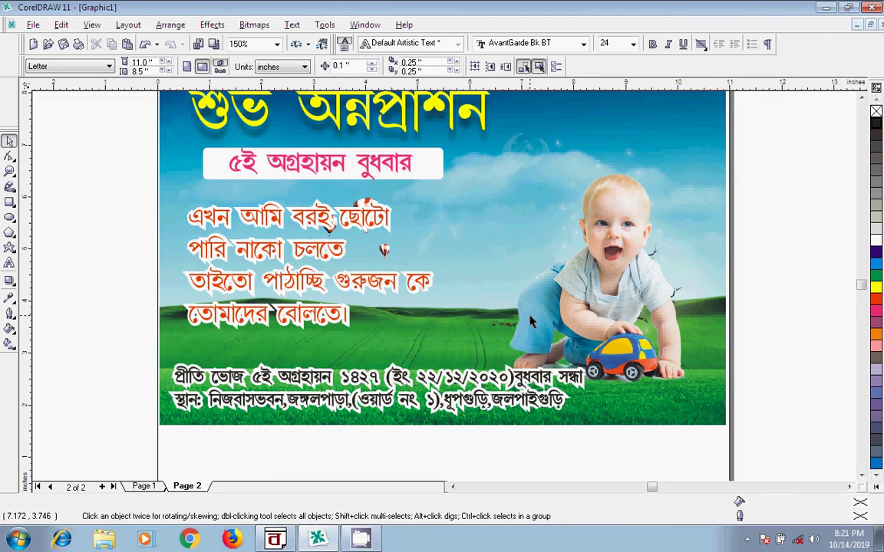
Spray a vertical strand of balloons with the Artistic Media sprayer on the empty area beside the page
{"action": "scroll", "coordinate": [537, 328], "scroll_direction": "down", "scroll_amount": 1}
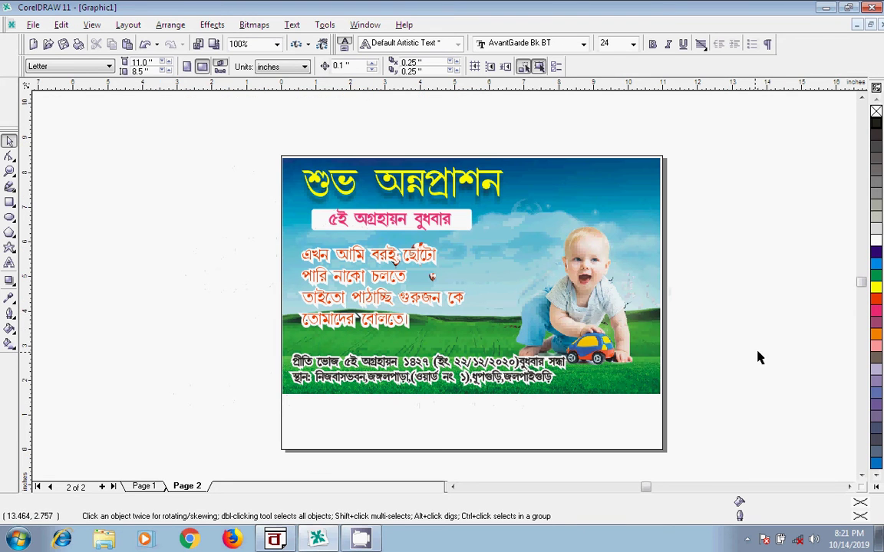
{"action": "scroll", "coordinate": [432, 305], "scroll_direction": "up", "scroll_amount": 1}
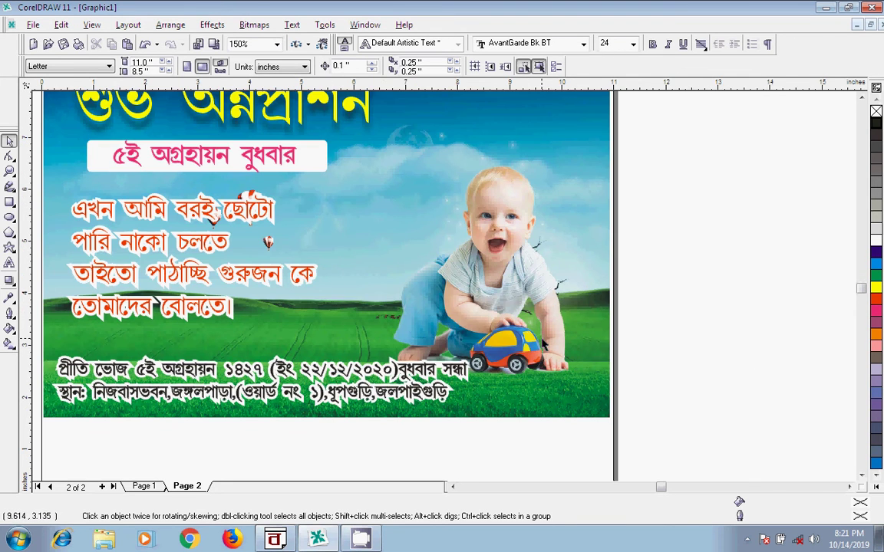
{"action": "scroll", "coordinate": [542, 344], "scroll_direction": "down", "scroll_amount": 1}
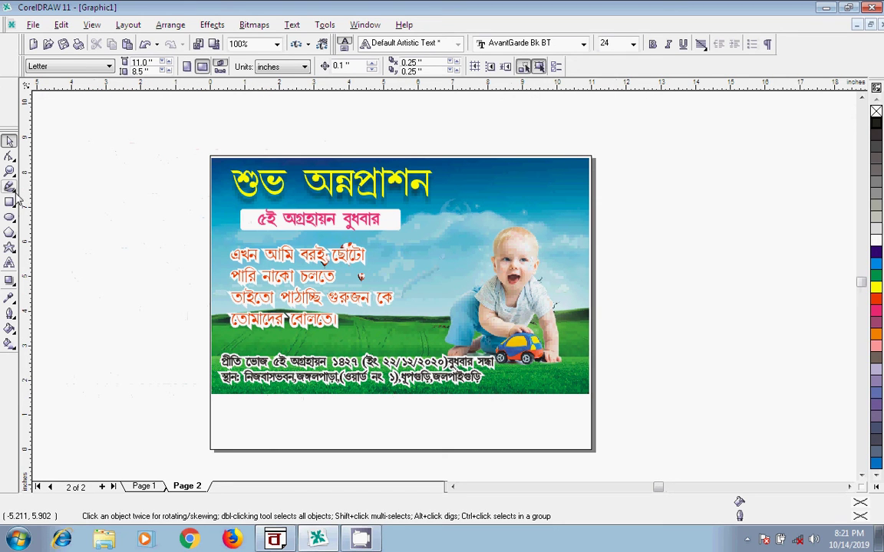
{"action": "left_click", "coordinate": [16, 195]}
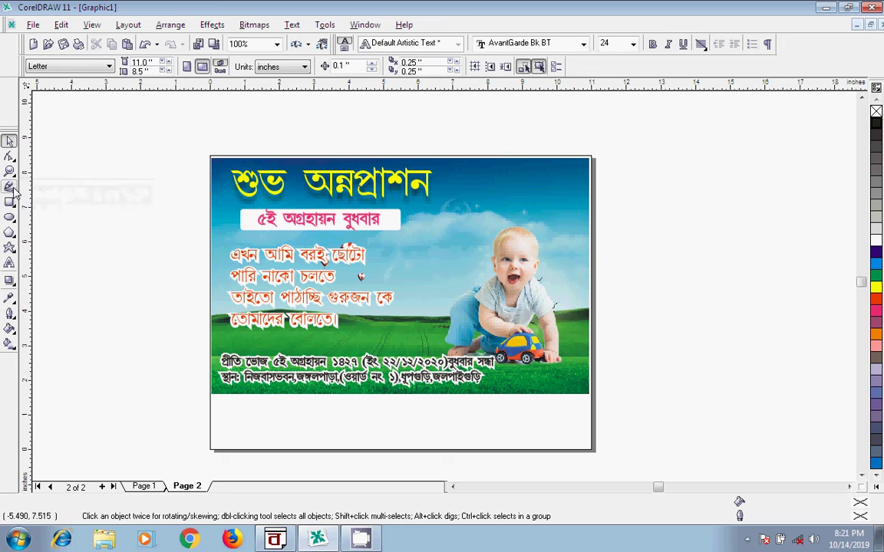
{"action": "left_click", "coordinate": [10, 187]}
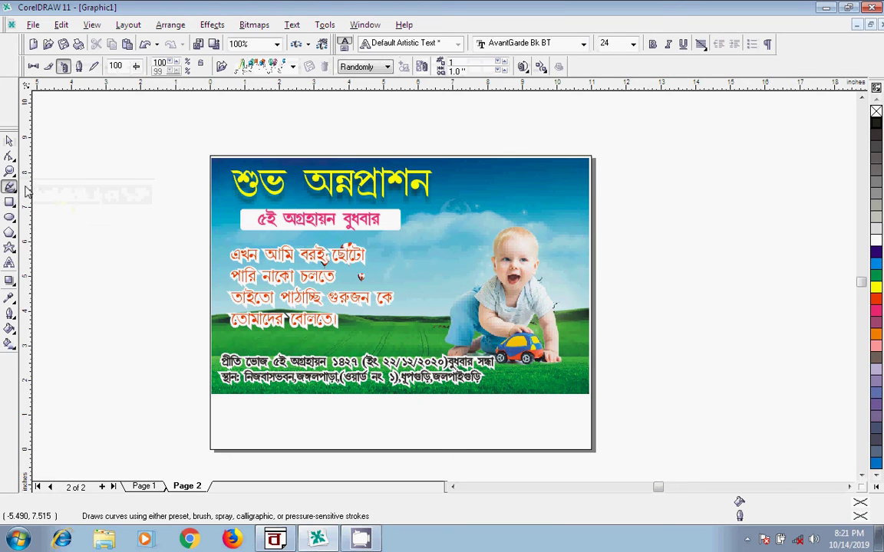
{"action": "left_click", "coordinate": [292, 66]}
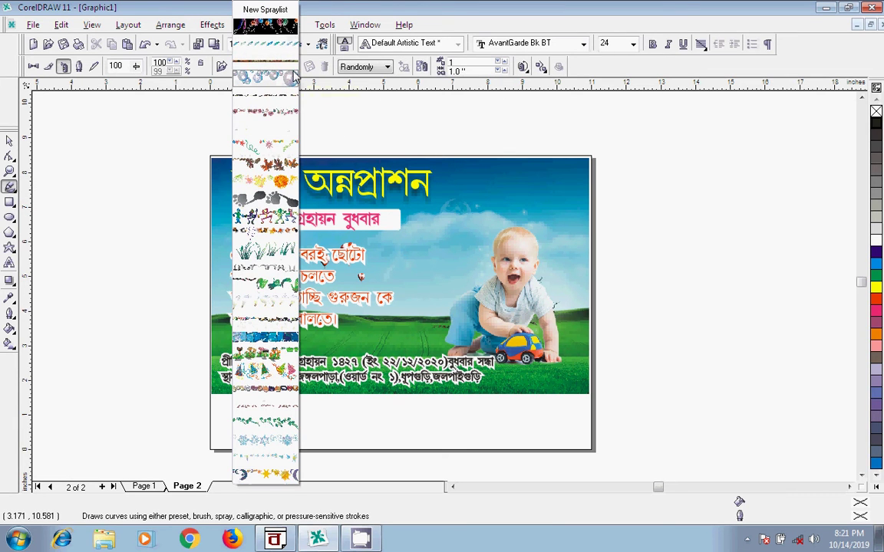
{"action": "left_click", "coordinate": [285, 31]}
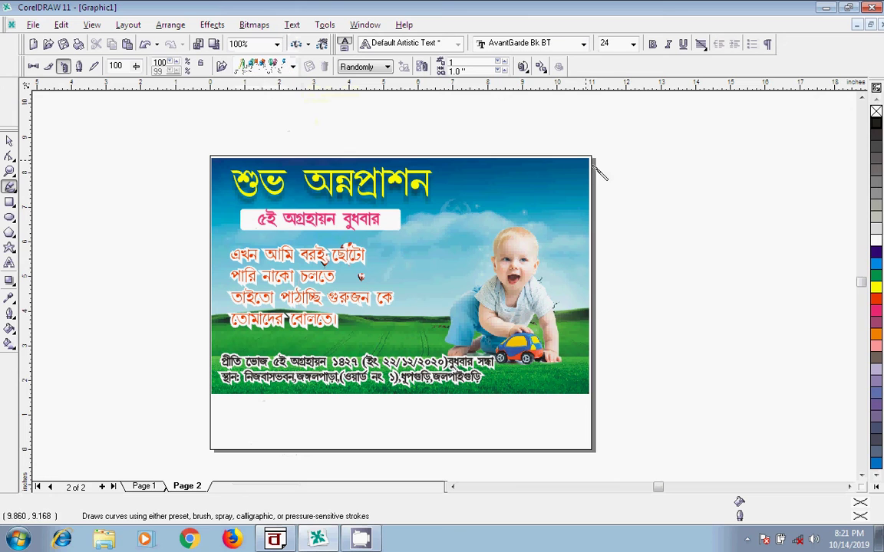
{"action": "left_click_drag", "start_coordinate": [681, 187], "coordinate": [706, 353]}
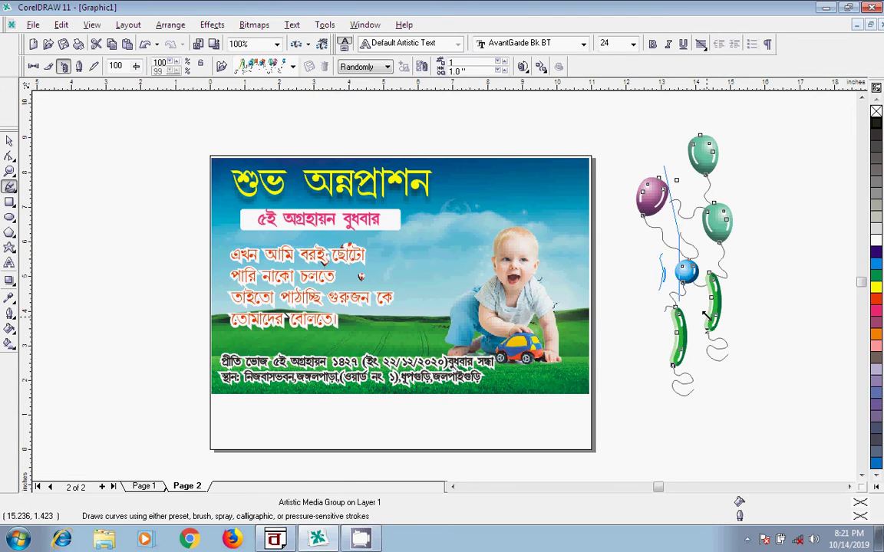
Shrink the balloon strand and place it in the sky between the verse and the baby
{"action": "left_click_drag", "start_coordinate": [746, 401], "coordinate": [705, 315]}
{"action": "left_click_drag", "start_coordinate": [670, 224], "coordinate": [413, 289]}
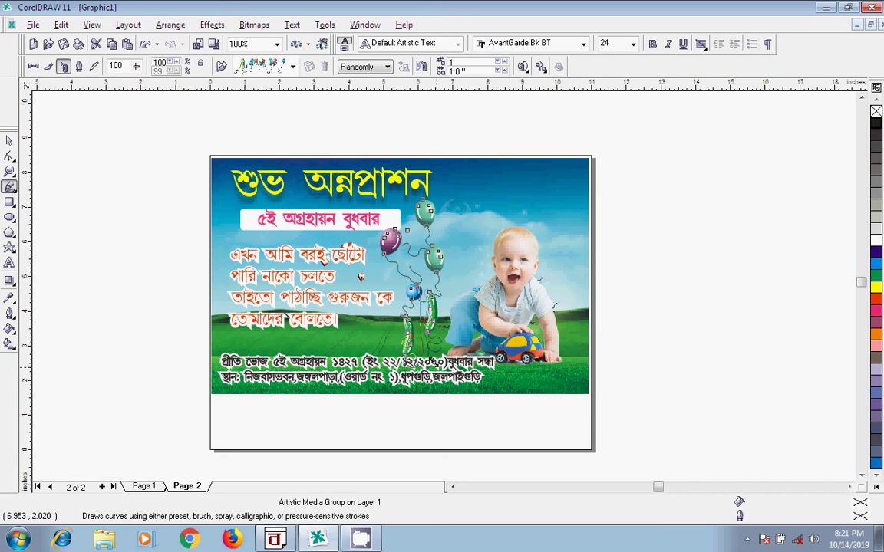
{"action": "mouse_move", "coordinate": [448, 241]}
{"action": "left_mouse_down"}
{"action": "mouse_move", "coordinate": [410, 241]}
{"action": "mouse_move", "coordinate": [428, 280]}
{"action": "left_mouse_up"}
{"action": "key", "text": "Escape"}
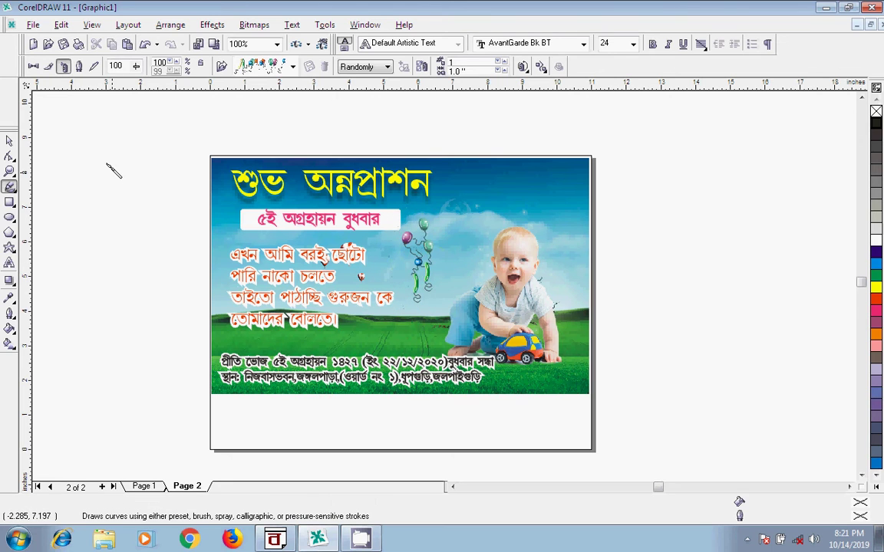
{"action": "left_click", "coordinate": [10, 140]}
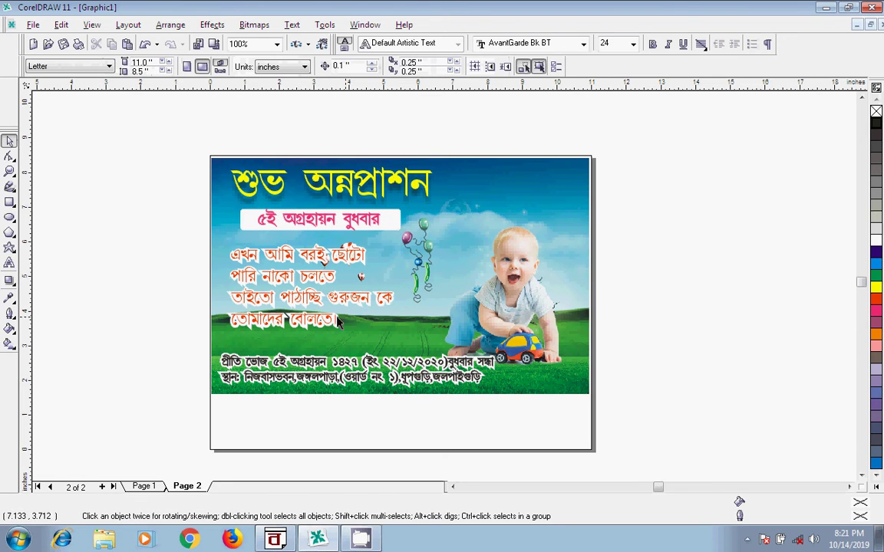
Enlarge the baby picture proportionally to about 4.07 by 5.10 inches, extending it up towards the title
{"action": "scroll", "coordinate": [282, 307], "scroll_direction": "up", "scroll_amount": 1}
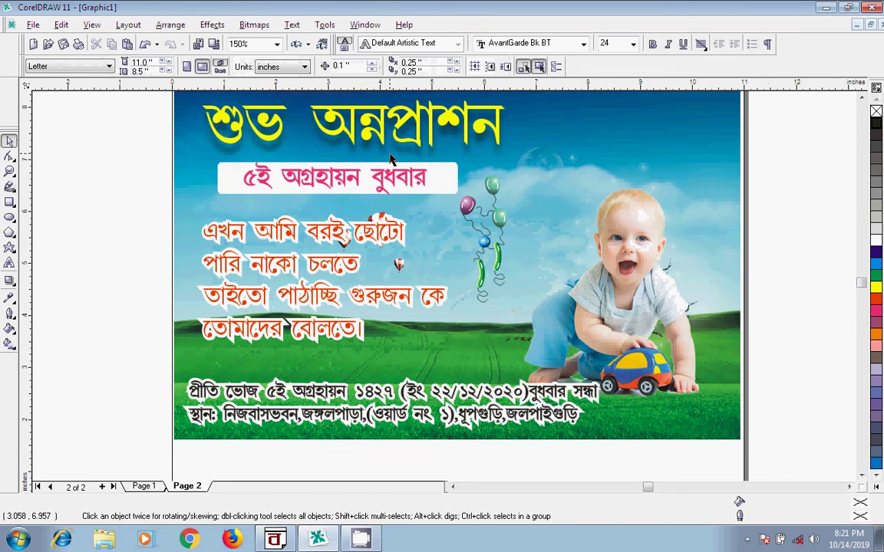
{"action": "scroll", "coordinate": [736, 158], "scroll_direction": "up", "scroll_amount": 1}
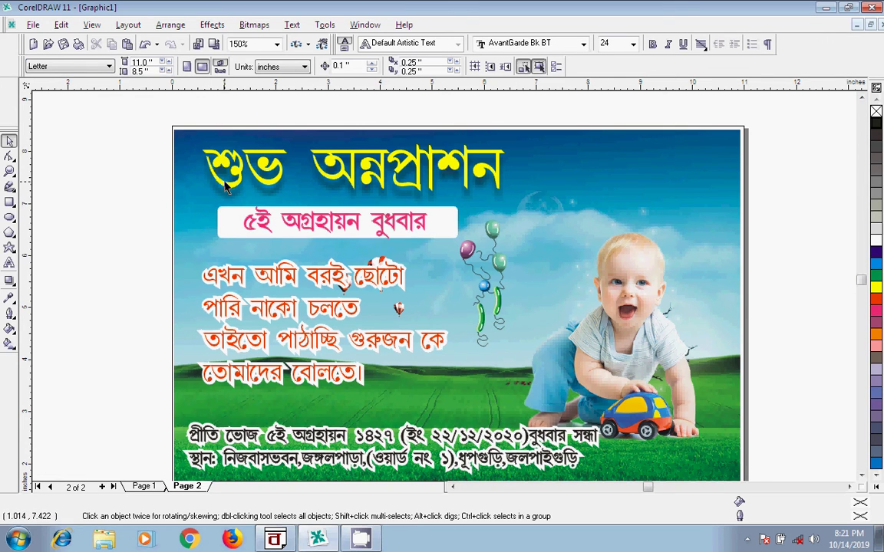
{"action": "scroll", "coordinate": [222, 184], "scroll_direction": "down", "scroll_amount": 1}
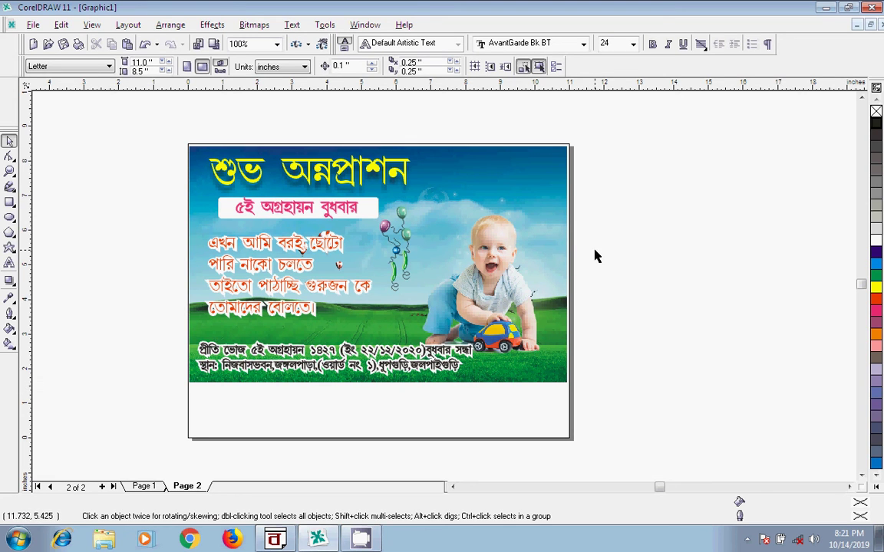
{"action": "left_click", "coordinate": [495, 239]}
{"action": "left_click_drag", "start_coordinate": [543, 206], "coordinate": [547, 201]}
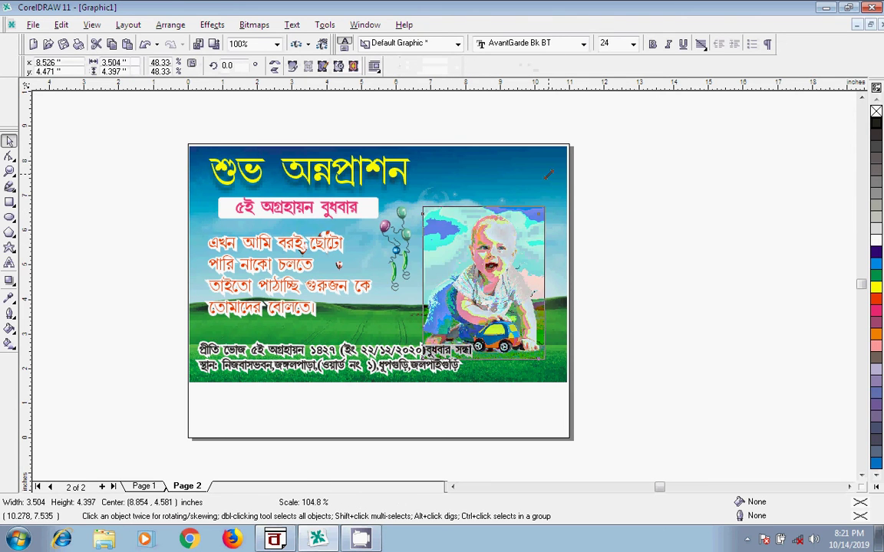
{"action": "left_click_drag", "start_coordinate": [417, 203], "coordinate": [406, 198]}
{"action": "left_click", "coordinate": [613, 236]}
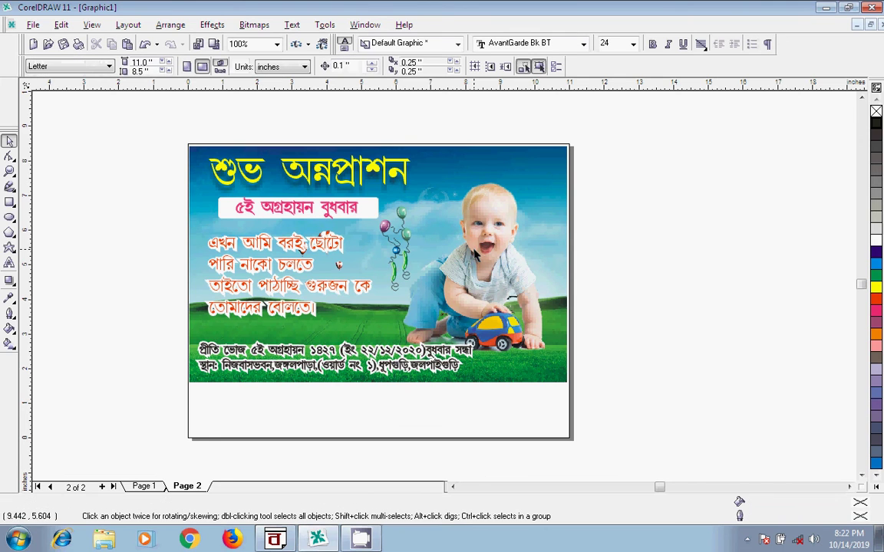
Apply a Uniform transparency to the enlarged baby picture with the Interactive Transparency tool
{"action": "scroll", "coordinate": [429, 255], "scroll_direction": "up", "scroll_amount": 1}
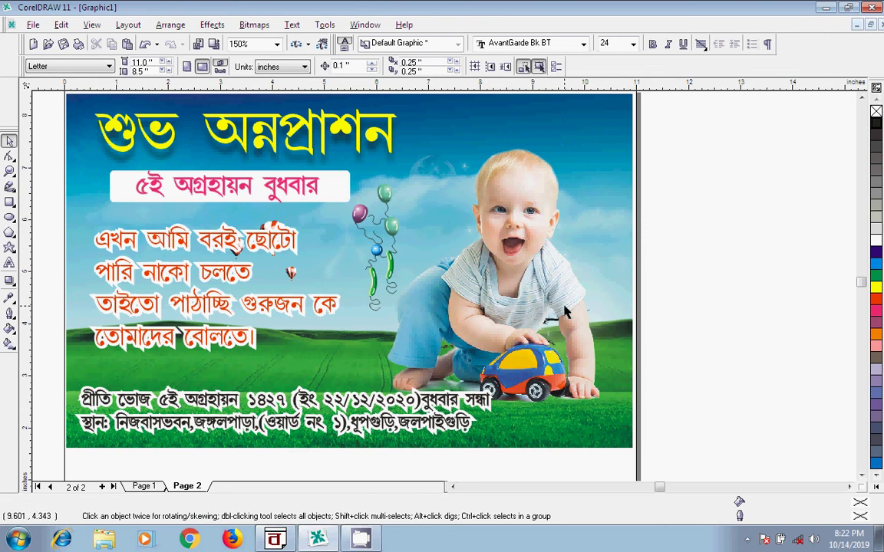
{"action": "left_click", "coordinate": [499, 288]}
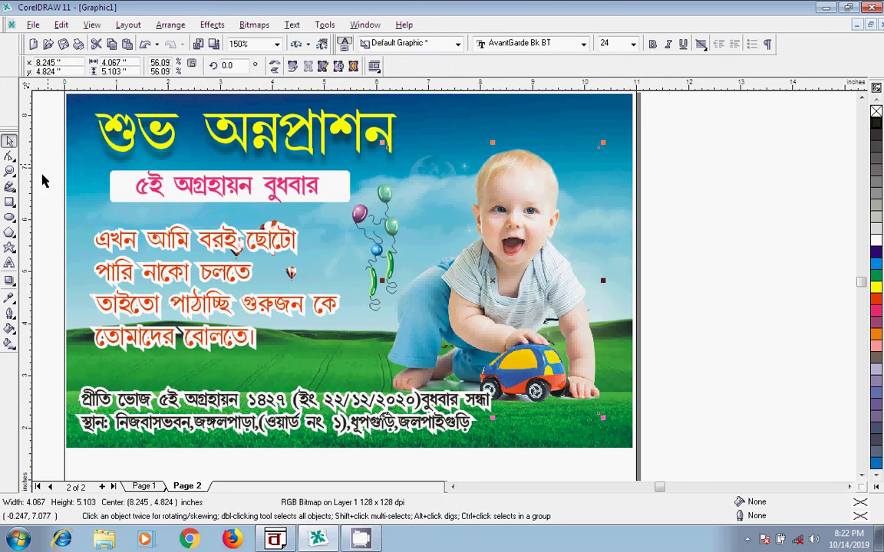
{"action": "left_click", "coordinate": [14, 284]}
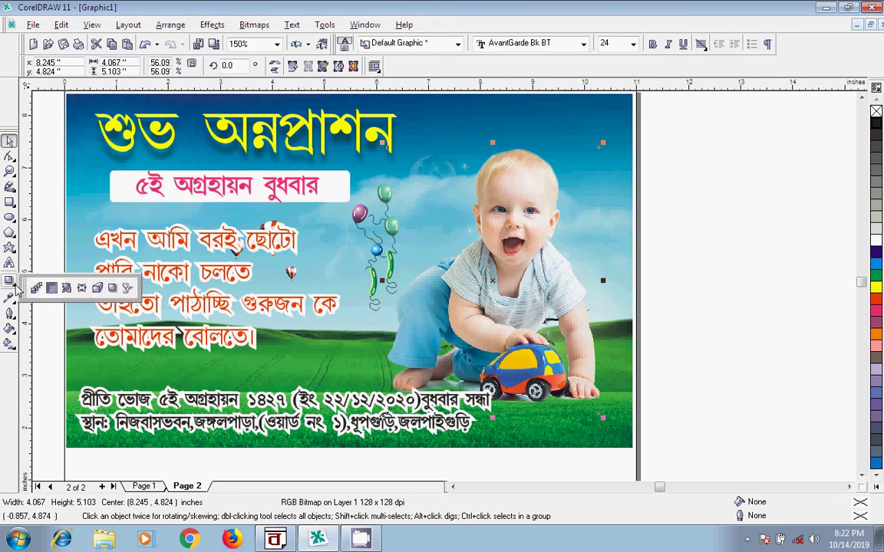
{"action": "left_click", "coordinate": [127, 289]}
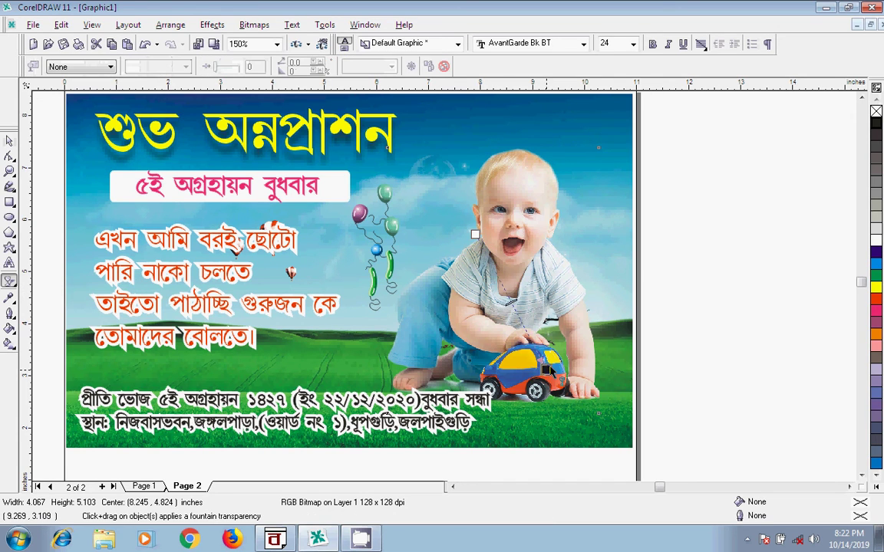
{"action": "left_click_drag", "start_coordinate": [546, 369], "coordinate": [505, 286]}
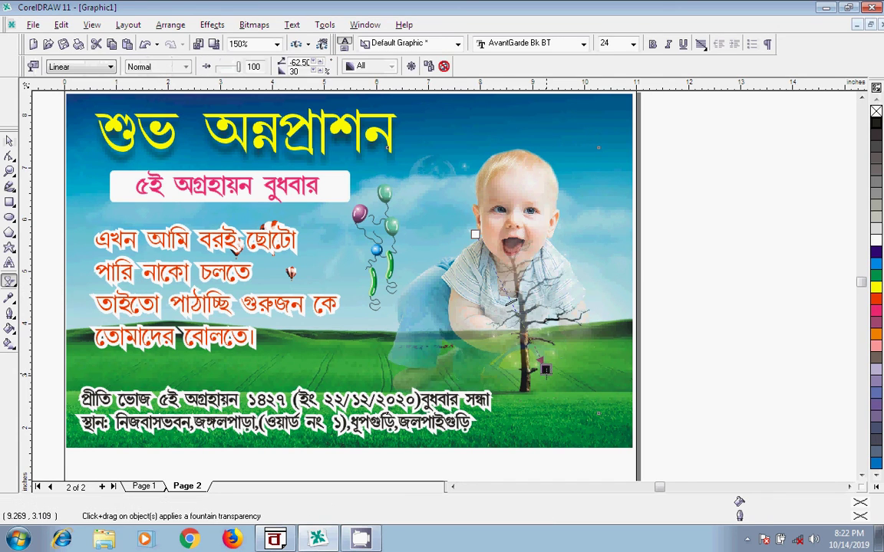
{"action": "left_click", "coordinate": [83, 66]}
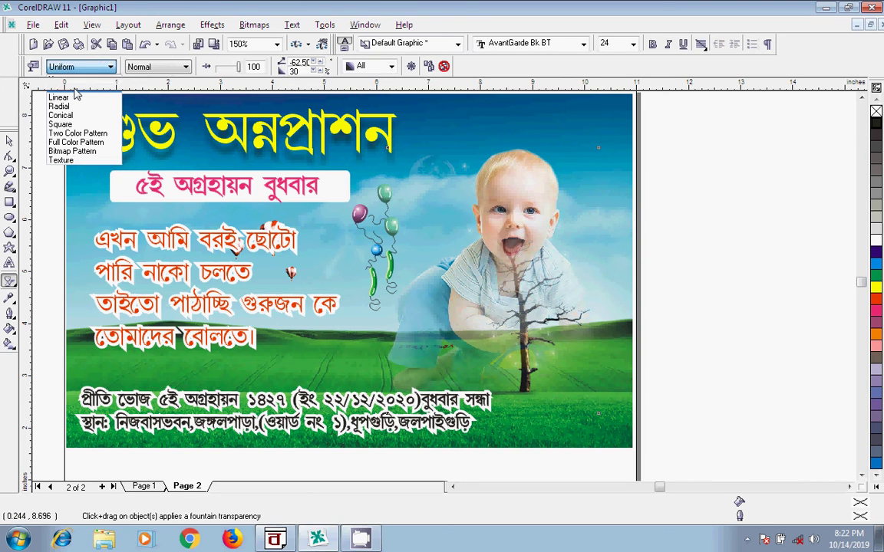
{"action": "left_click", "coordinate": [75, 93]}
{"action": "key", "text": "space"}
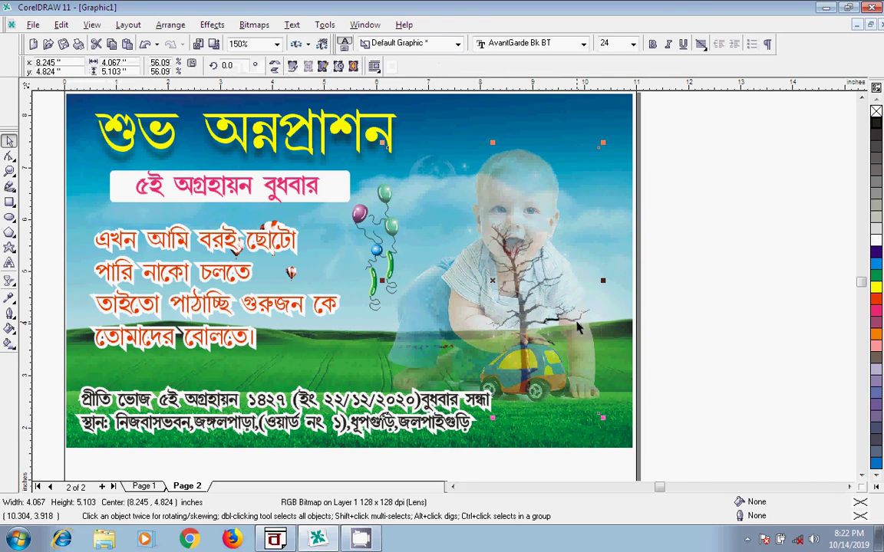
Move the transparent baby picture behind the date and verse text, centred at about 4.53, 4.53 inches
{"action": "left_click_drag", "start_coordinate": [518, 318], "coordinate": [307, 335]}
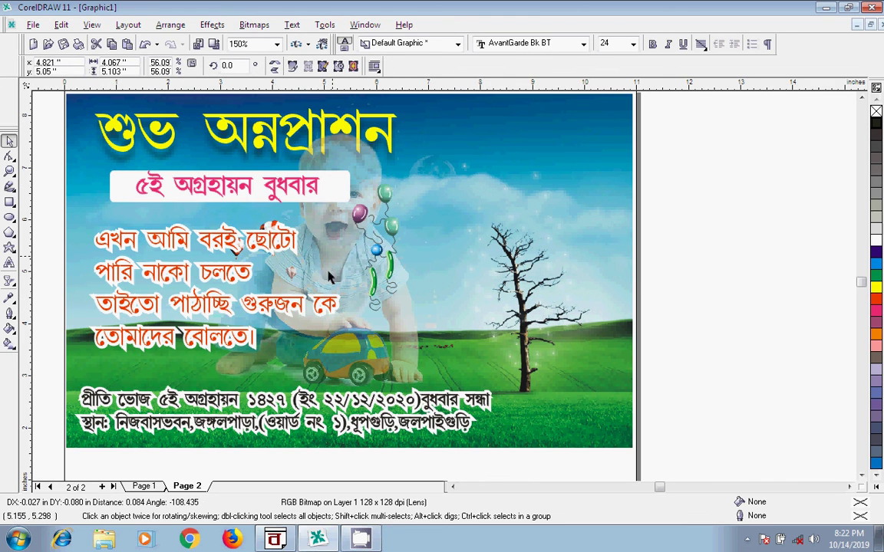
{"action": "left_click_drag", "start_coordinate": [335, 256], "coordinate": [319, 288]}
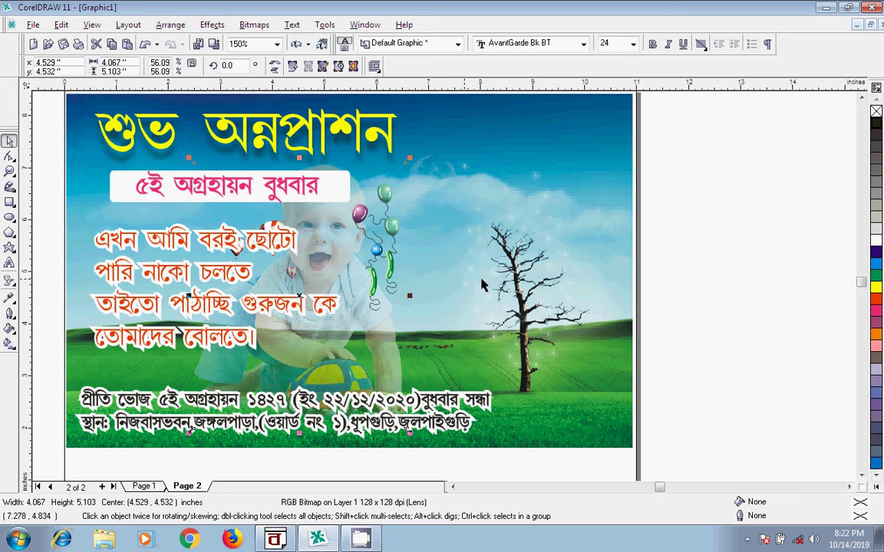
{"action": "left_click", "coordinate": [649, 226]}
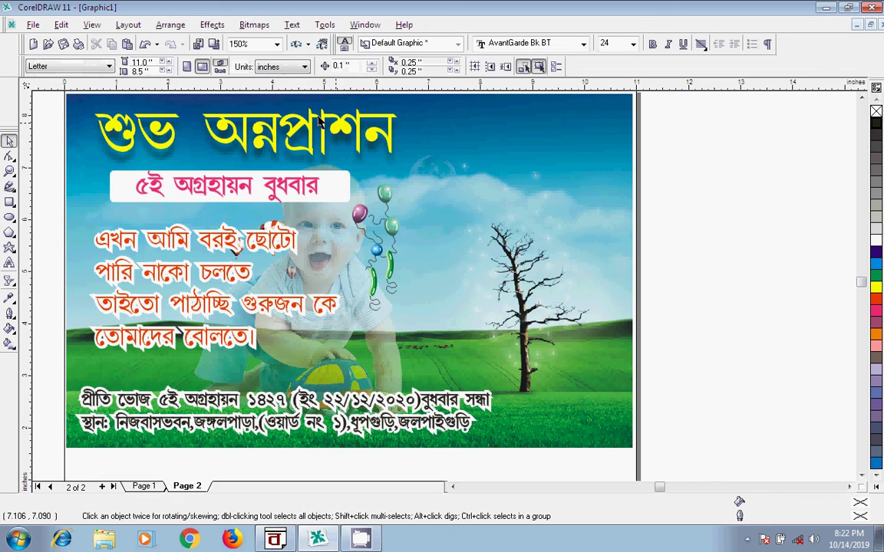
Import children_PNG18058 again at about 3.04 by 3.81 inches and position it over the dead tree on the grass
{"action": "left_click", "coordinate": [198, 44]}
{"action": "left_click", "coordinate": [299, 182]}
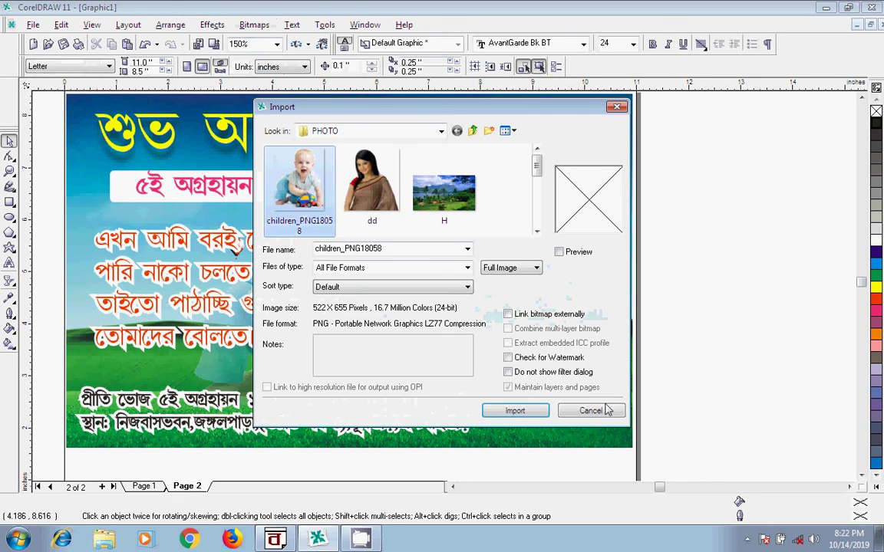
{"action": "left_click", "coordinate": [547, 412]}
{"action": "left_click_drag", "start_coordinate": [444, 207], "coordinate": [598, 402]}
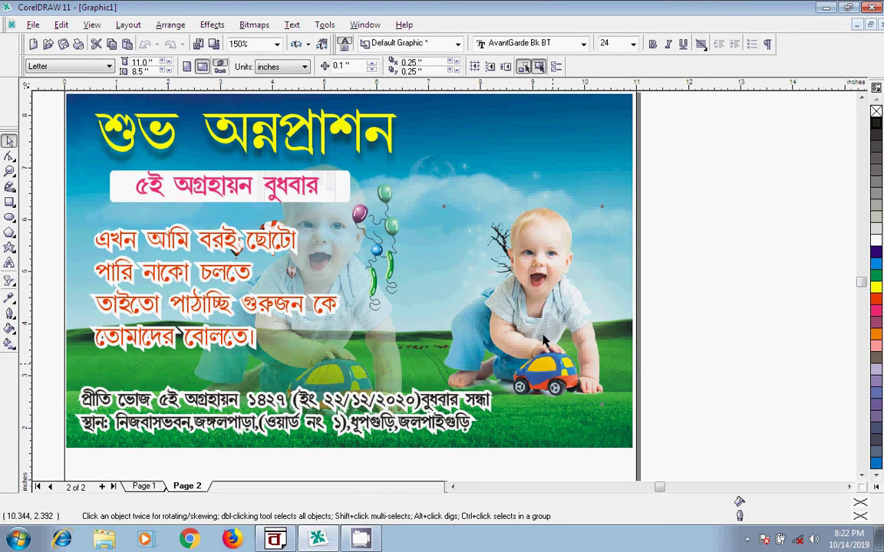
{"action": "left_click_drag", "start_coordinate": [542, 341], "coordinate": [528, 332]}
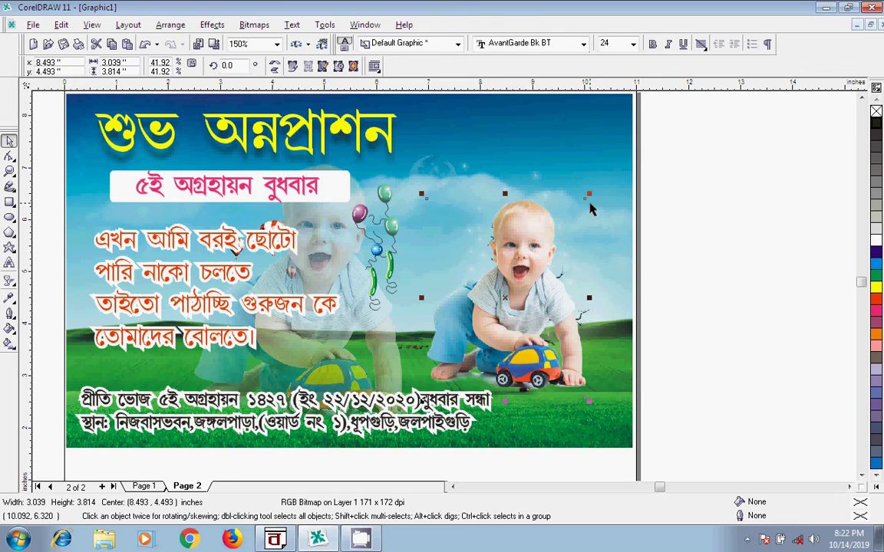
Enlarge the opaque baby picture proportionally, extending it up towards the sky and the card's outer edge
{"action": "left_click_drag", "start_coordinate": [588, 194], "coordinate": [609, 171]}
{"action": "left_click", "coordinate": [715, 278]}
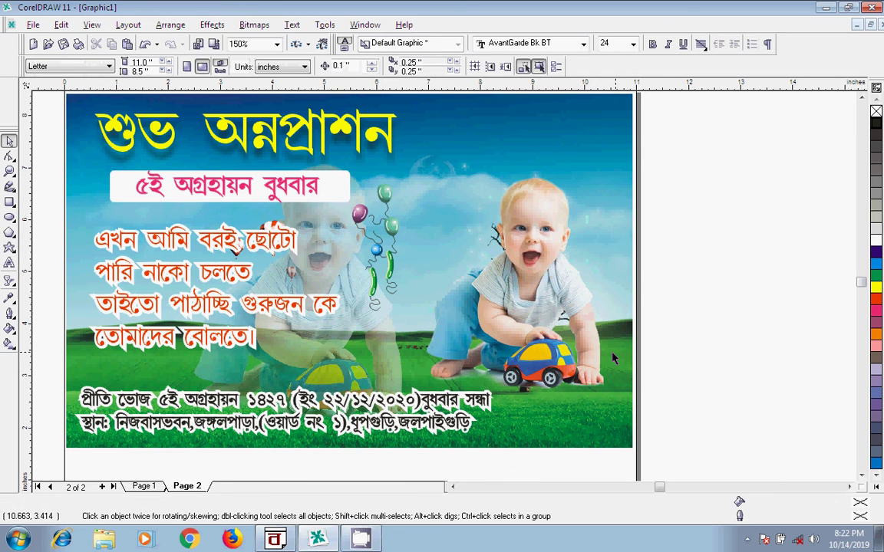
Add the artistic text COMPUTER in the blank strip of the page below the card
{"action": "scroll", "coordinate": [602, 353], "scroll_direction": "down", "scroll_amount": 1}
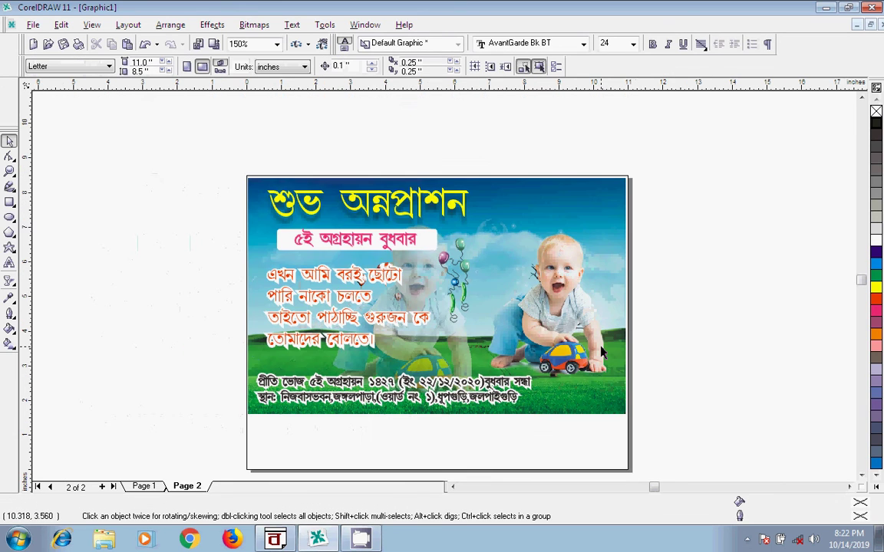
{"action": "left_click", "coordinate": [861, 475]}
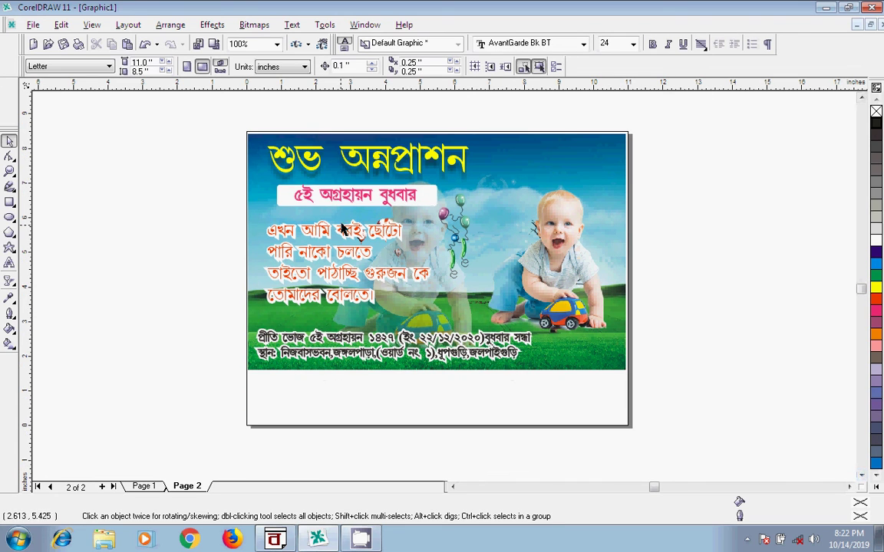
{"action": "left_click", "coordinate": [9, 264]}
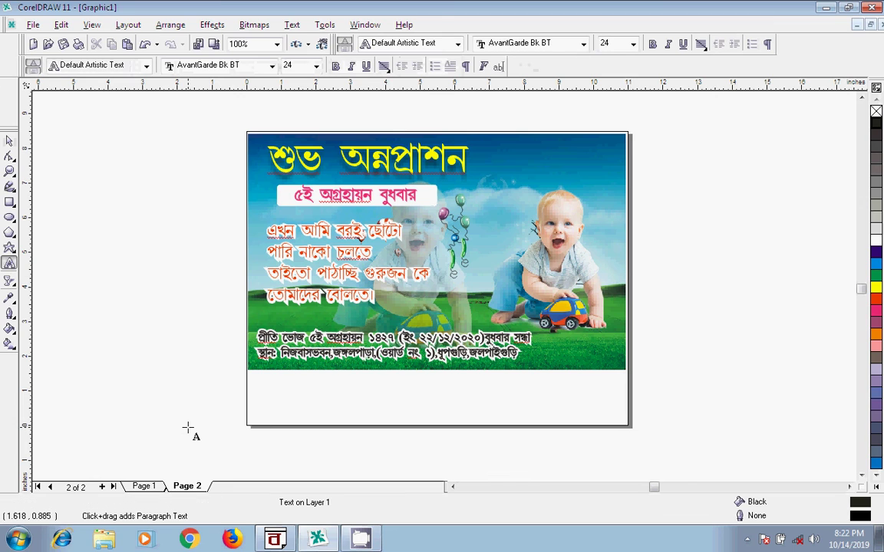
{"action": "type", "text": "COM"}
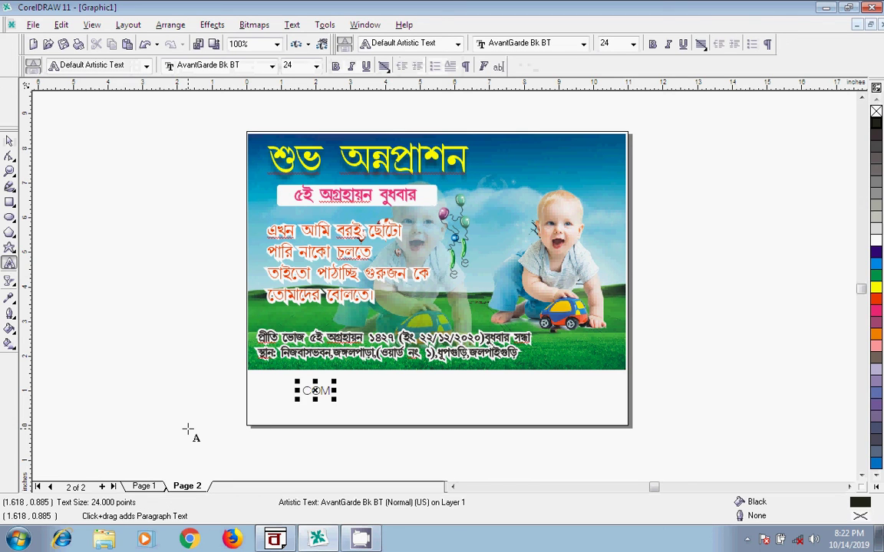
{"action": "type", "text": "PUTER"}
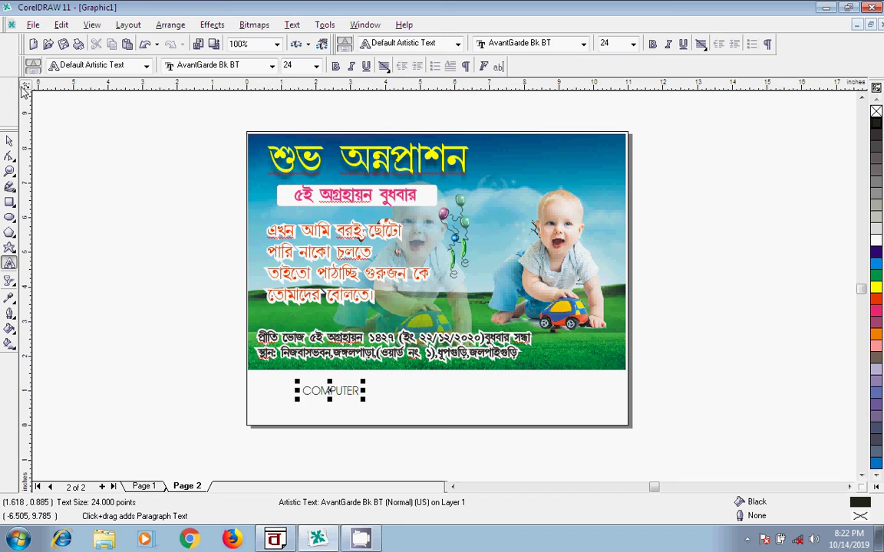
{"action": "left_click", "coordinate": [9, 141]}
{"action": "left_click", "coordinate": [333, 397]}
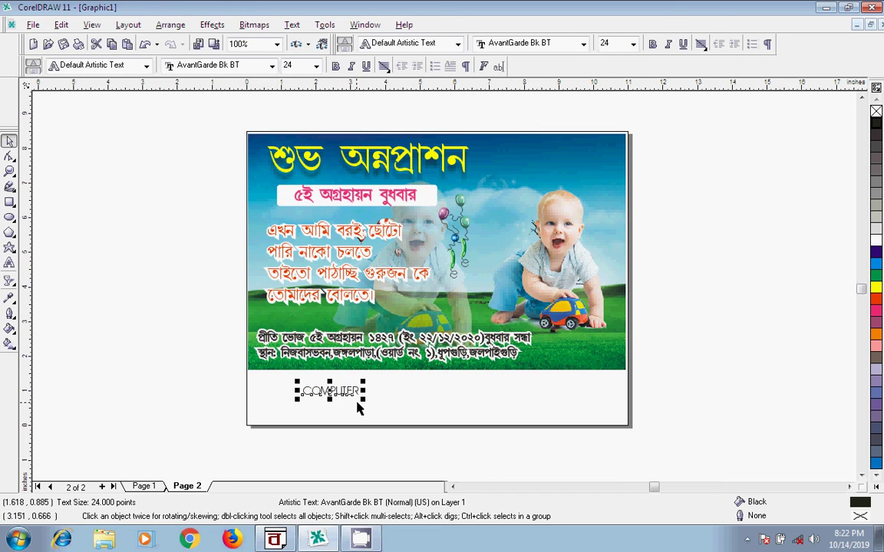
Enlarge the COMPUTER text to about 105 points, make it bold and position it within the blank strip
{"action": "left_click_drag", "start_coordinate": [361, 402], "coordinate": [507, 444]}
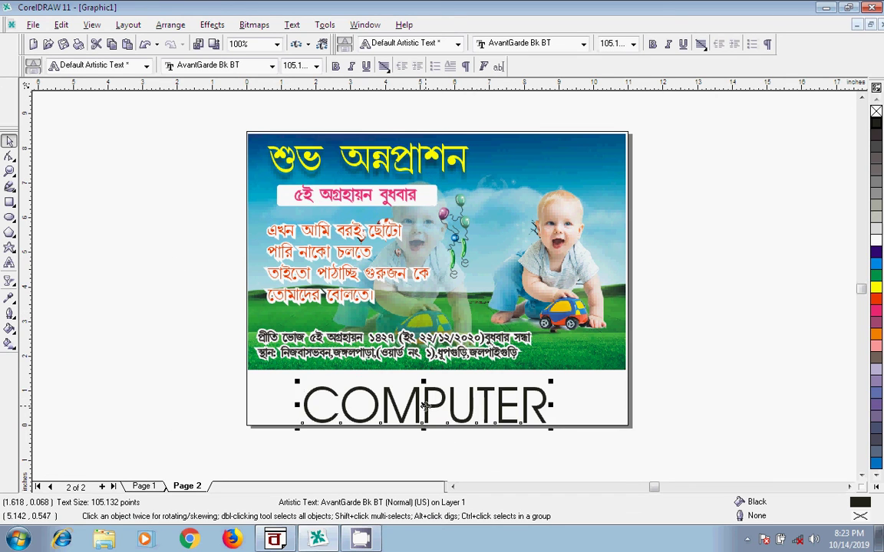
{"action": "left_click_drag", "start_coordinate": [424, 409], "coordinate": [426, 399]}
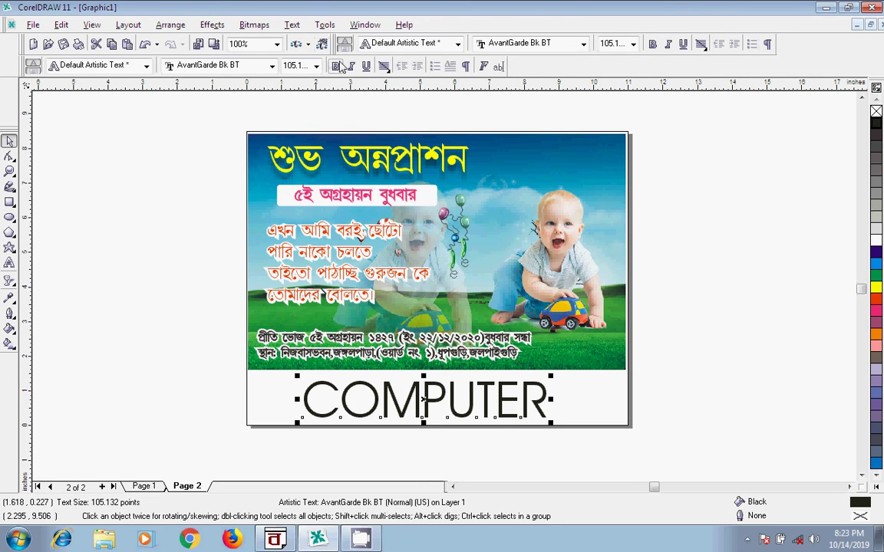
{"action": "left_click", "coordinate": [337, 66]}
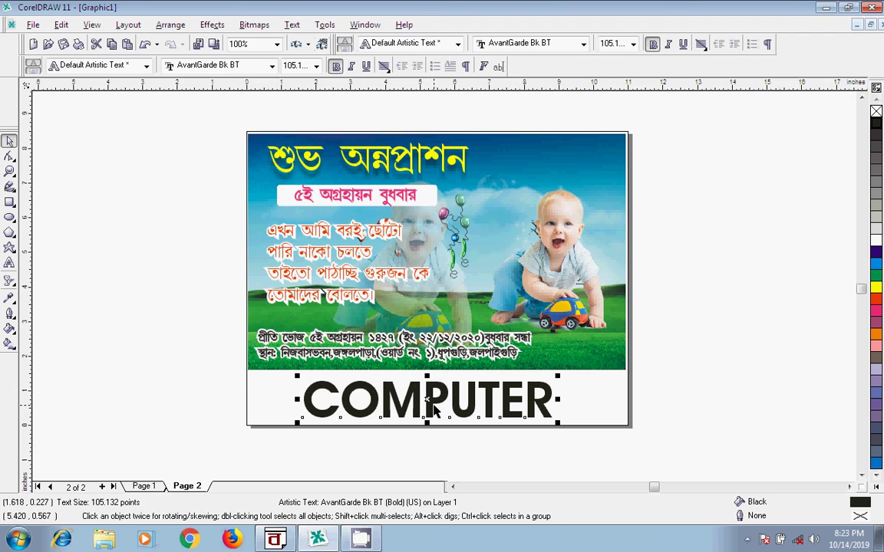
{"action": "left_click_drag", "start_coordinate": [427, 403], "coordinate": [407, 397]}
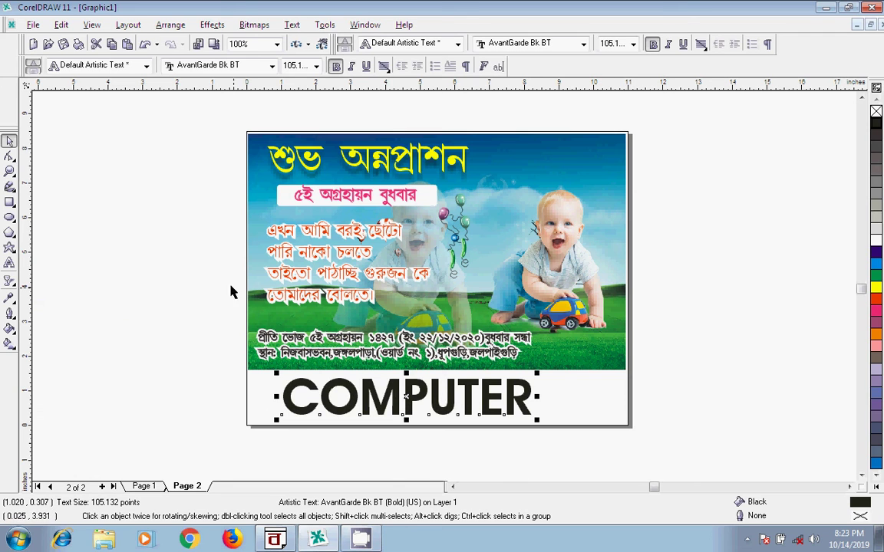
Extrude the COMPUTER text downwards with the Interactive Extrude tool, with the vanishing point at about 0.13, -1.91 inches
{"action": "left_click", "coordinate": [9, 281]}
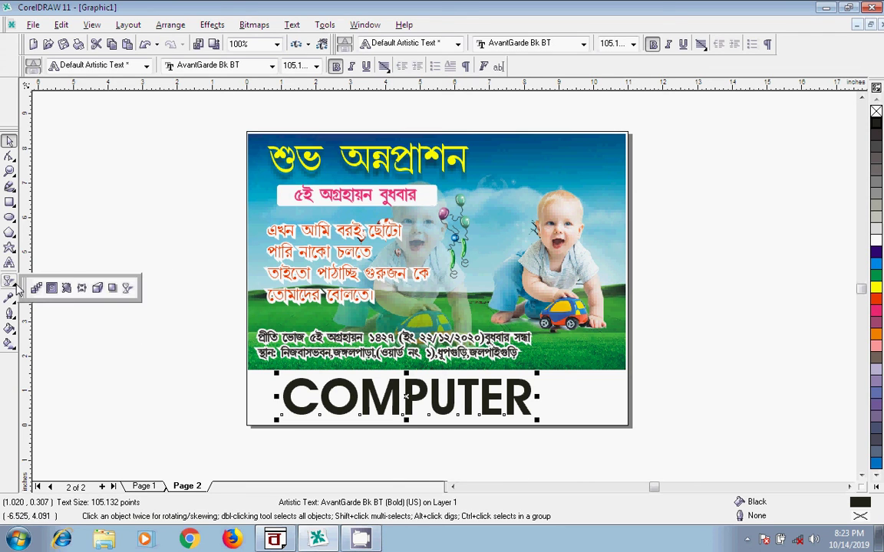
{"action": "left_click", "coordinate": [95, 289]}
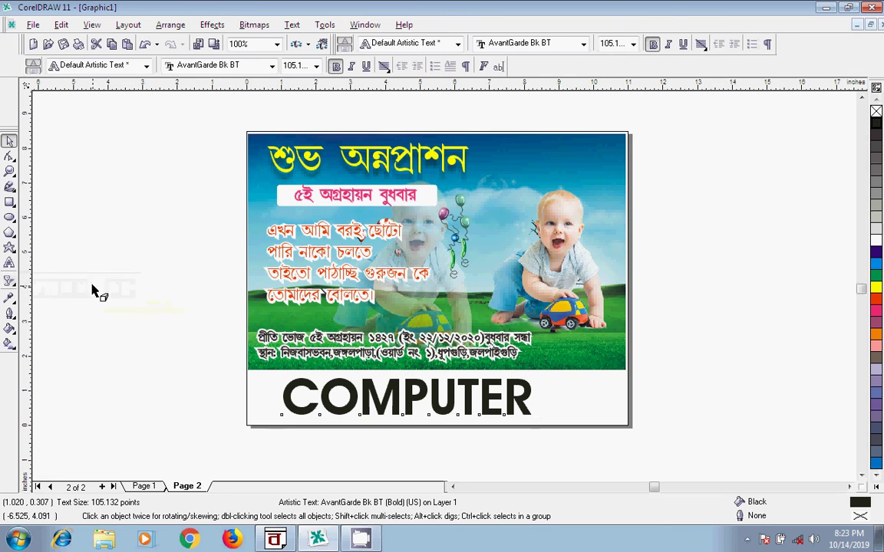
{"action": "left_click_drag", "start_coordinate": [407, 396], "coordinate": [411, 462]}
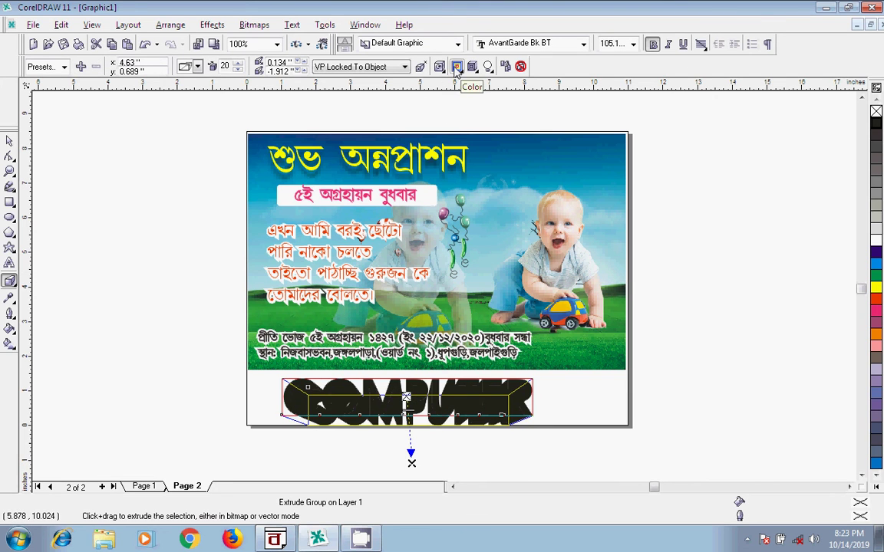
Shade the COMPUTER text's extrusion with a colour transition from yellow to red
{"action": "left_click", "coordinate": [457, 67]}
{"action": "left_click", "coordinate": [506, 111]}
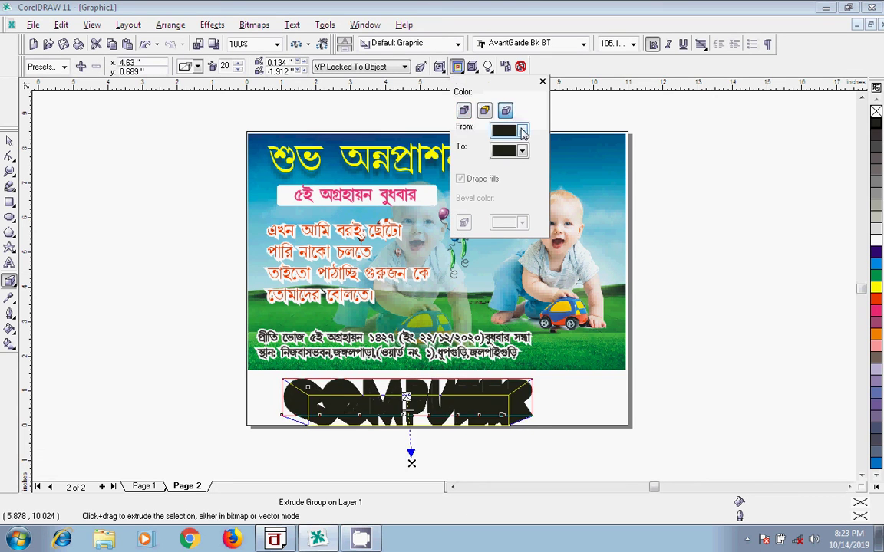
{"action": "left_click", "coordinate": [522, 131]}
{"action": "left_click", "coordinate": [519, 170]}
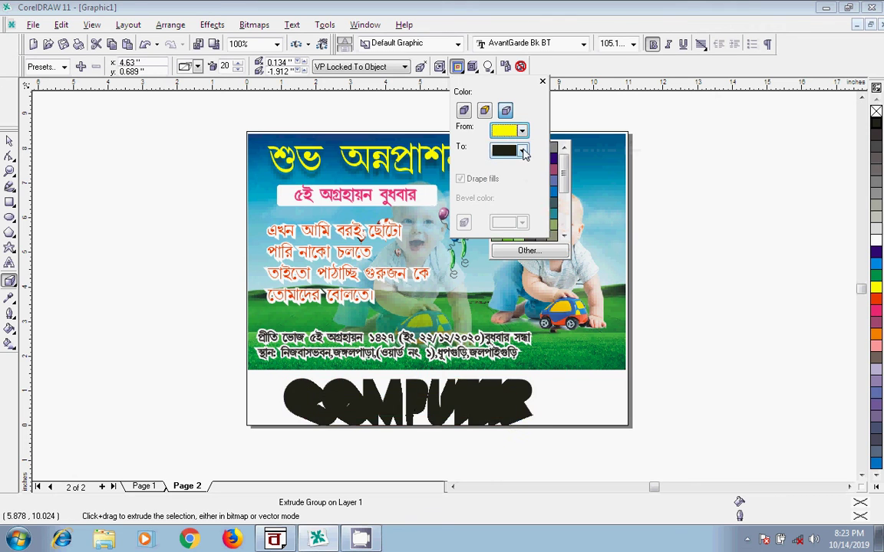
{"action": "left_click", "coordinate": [530, 191]}
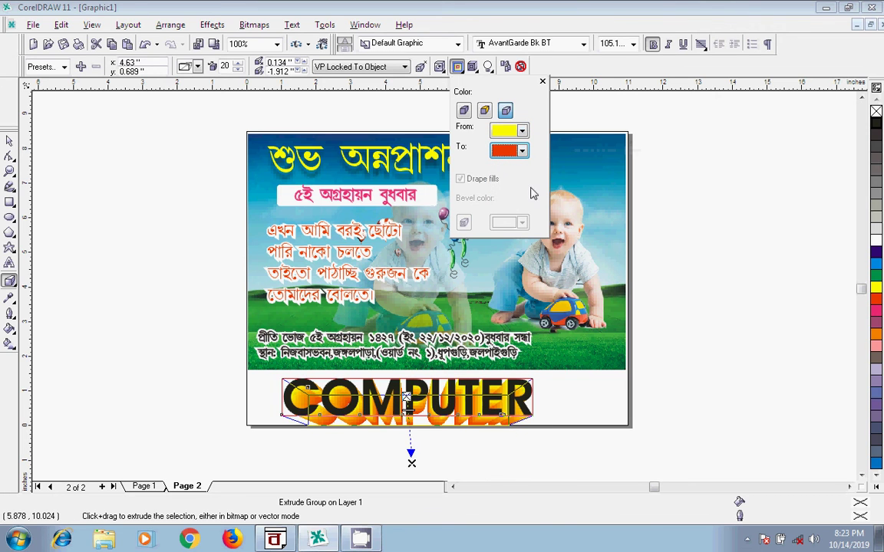
{"action": "left_click", "coordinate": [10, 140]}
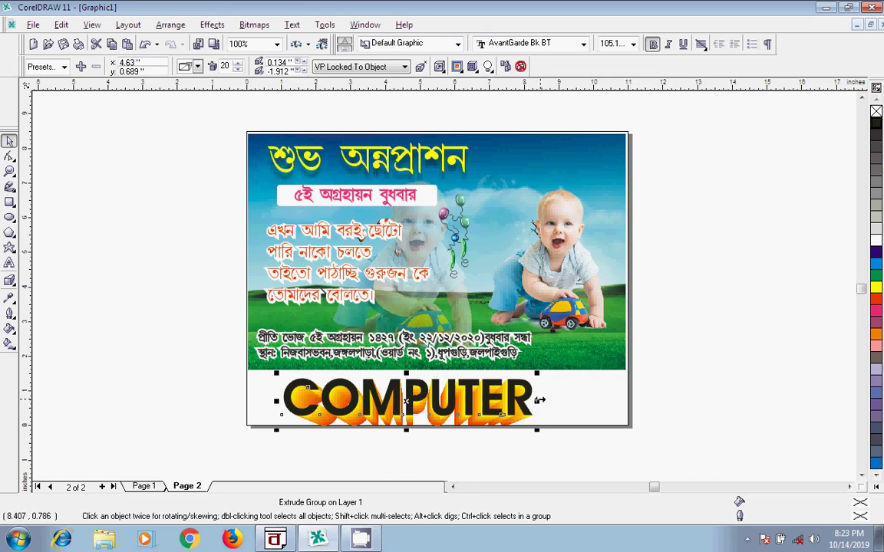
Stretch the extruded COMPUTER text wider and slightly taller, and reposition it at about 5.20, 0.72 inches below the card
{"action": "left_click_drag", "start_coordinate": [537, 430], "coordinate": [570, 435]}
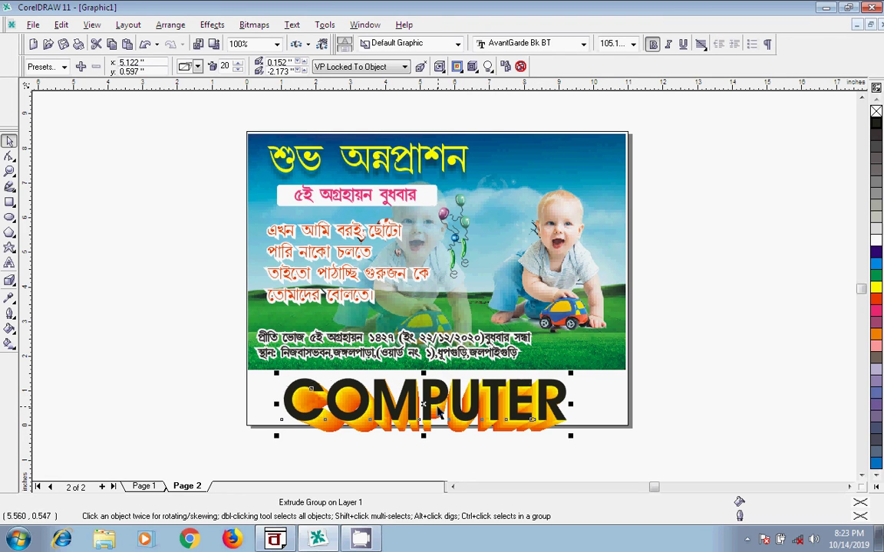
{"action": "mouse_move", "coordinate": [423, 405]}
{"action": "left_mouse_down"}
{"action": "mouse_move", "coordinate": [425, 395]}
{"action": "mouse_move", "coordinate": [428, 413]}
{"action": "left_mouse_up"}
{"action": "left_click", "coordinate": [699, 301]}
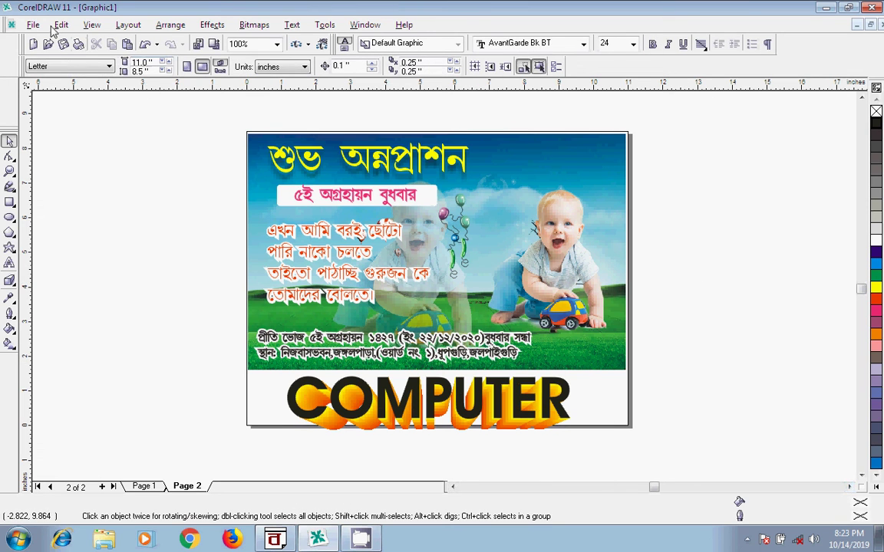
{"action": "left_click", "coordinate": [520, 411]}
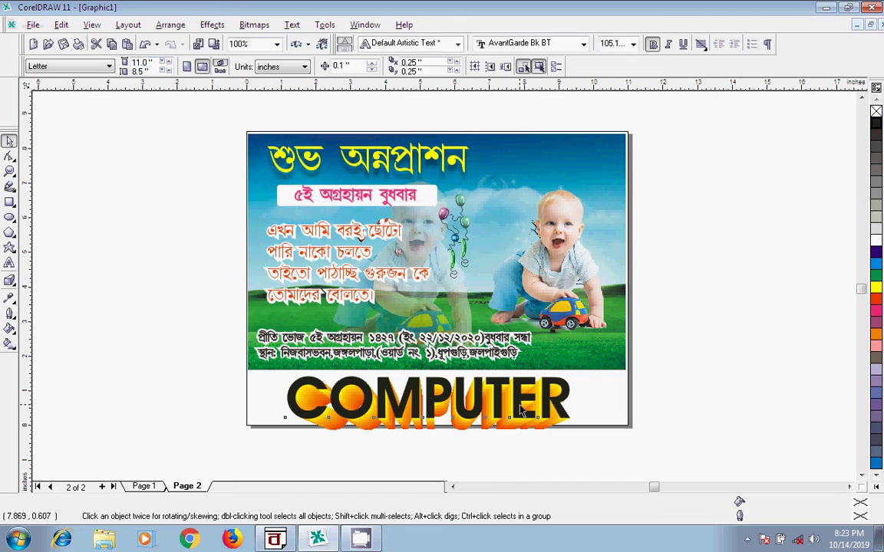
{"action": "left_click", "coordinate": [521, 410]}
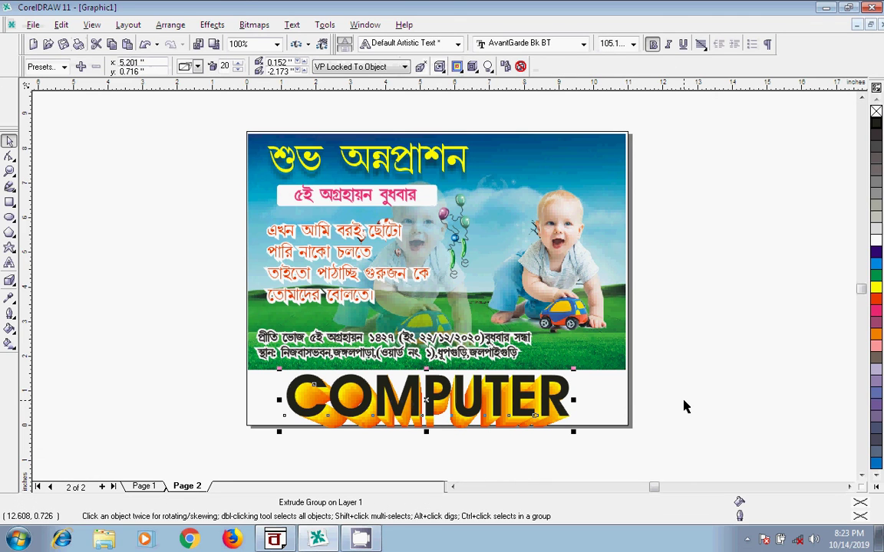